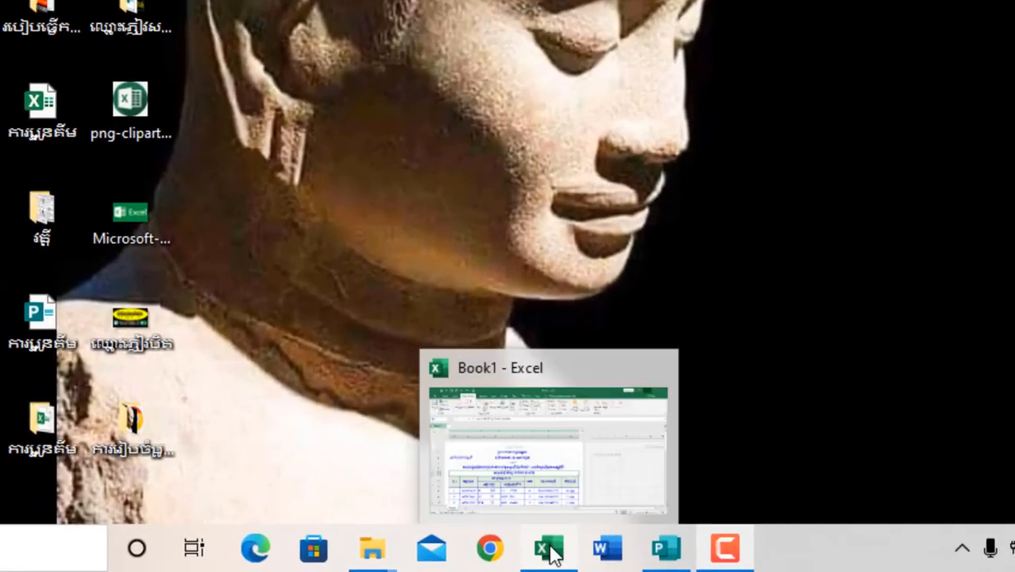
# Switch to the open Book1 workbook in Excel and look over its overtime pay table.
pyautogui.click(550, 552)
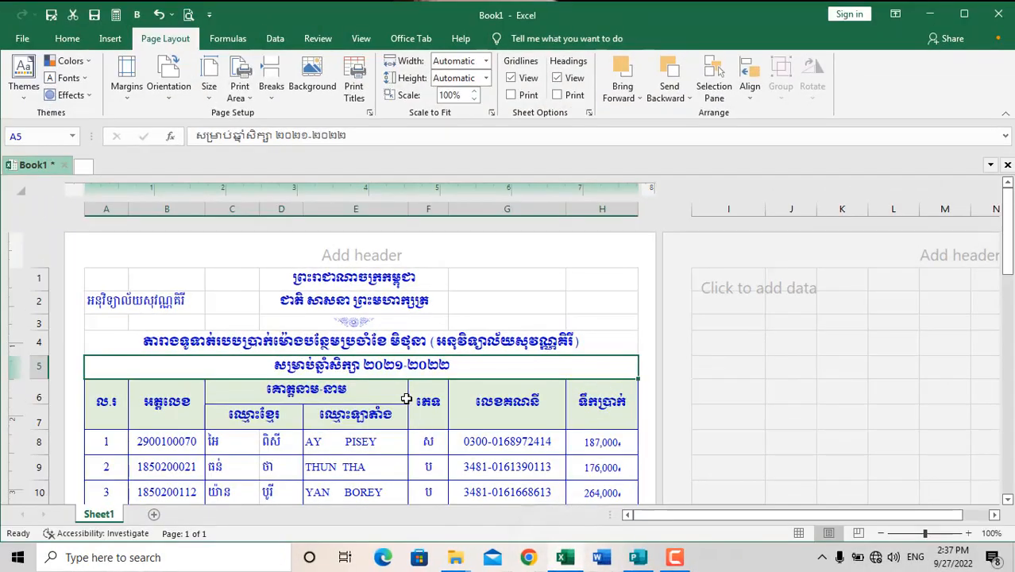
pyautogui.scroll(-3, 406, 397)
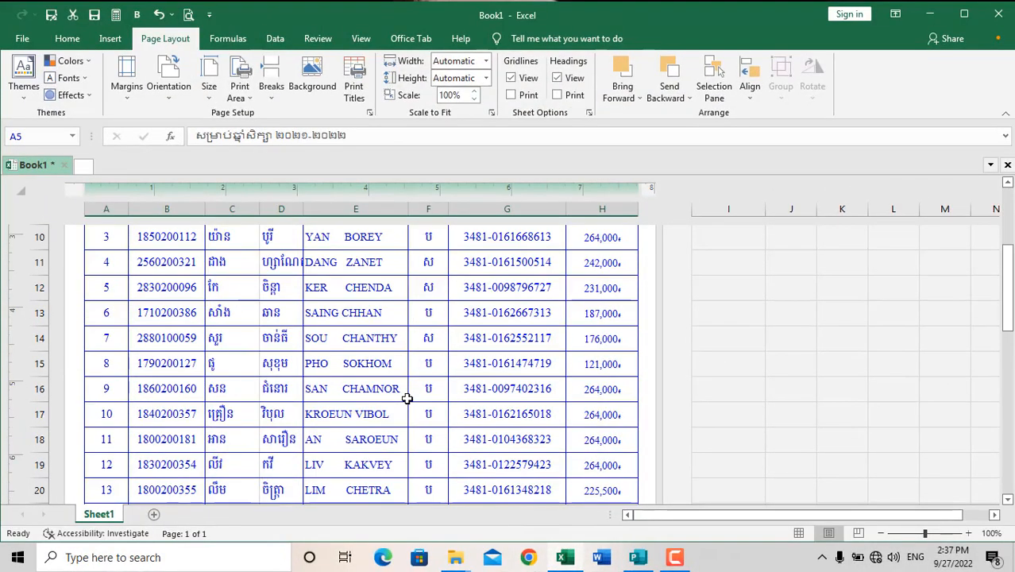
pyautogui.scroll(3, 405, 395)
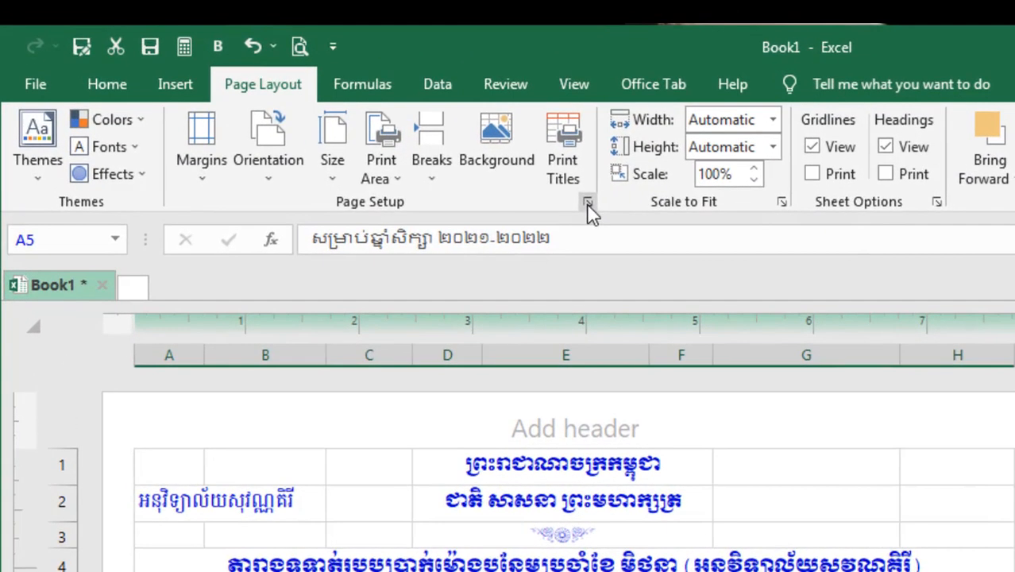
# Review the page, margin and sheet print options in Page Setup and accept them.
pyautogui.click(369, 112)
pyautogui.moveTo(1009, 192); pyautogui.dragTo(675, 123)
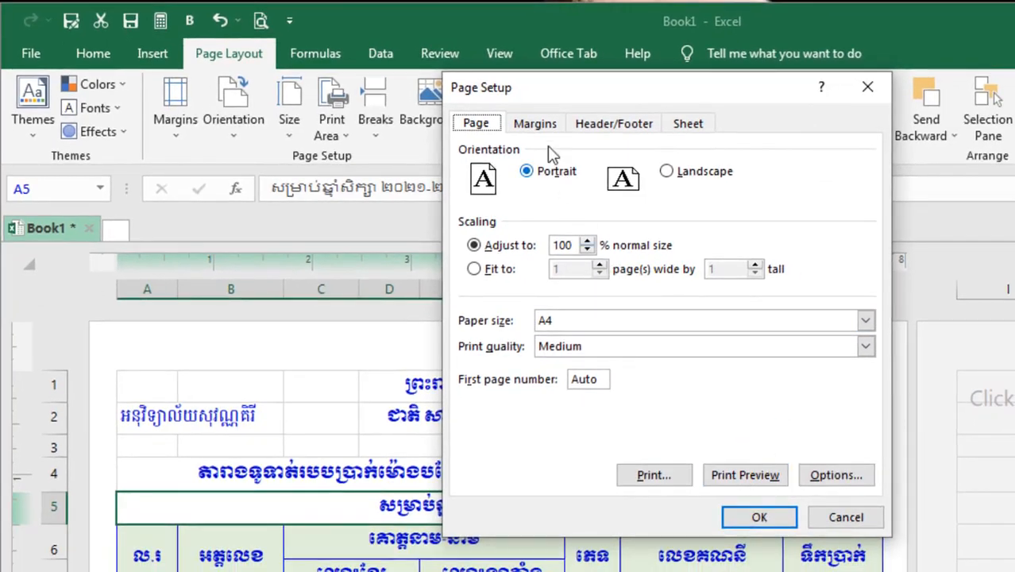
pyautogui.click(545, 131)
pyautogui.click(475, 124)
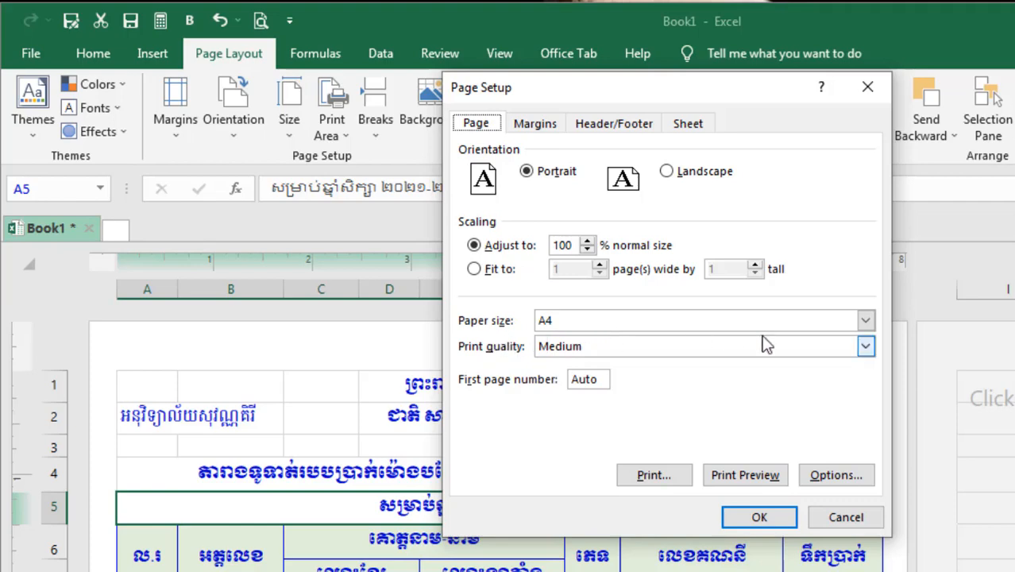
pyautogui.click(528, 125)
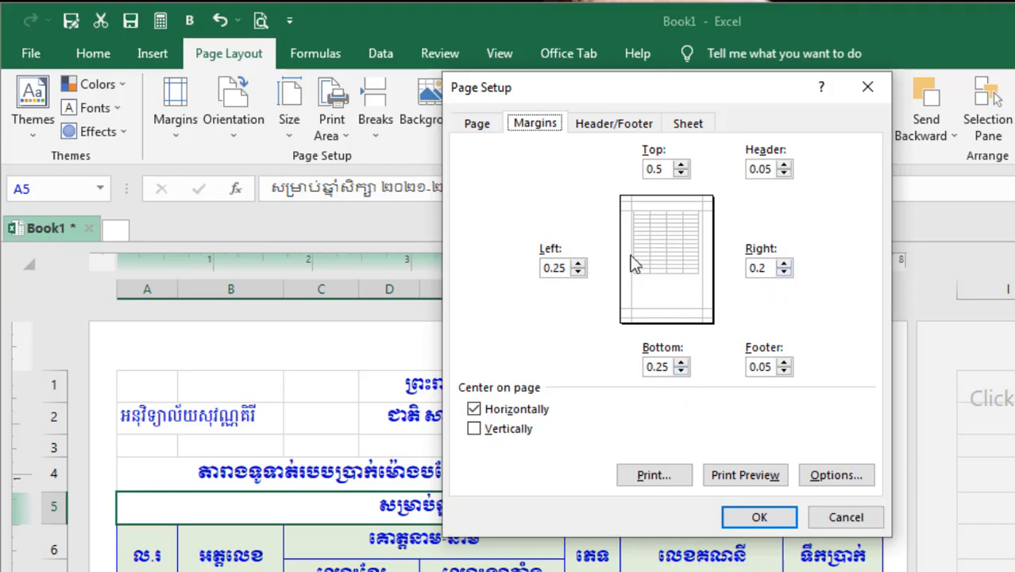
pyautogui.click(688, 123)
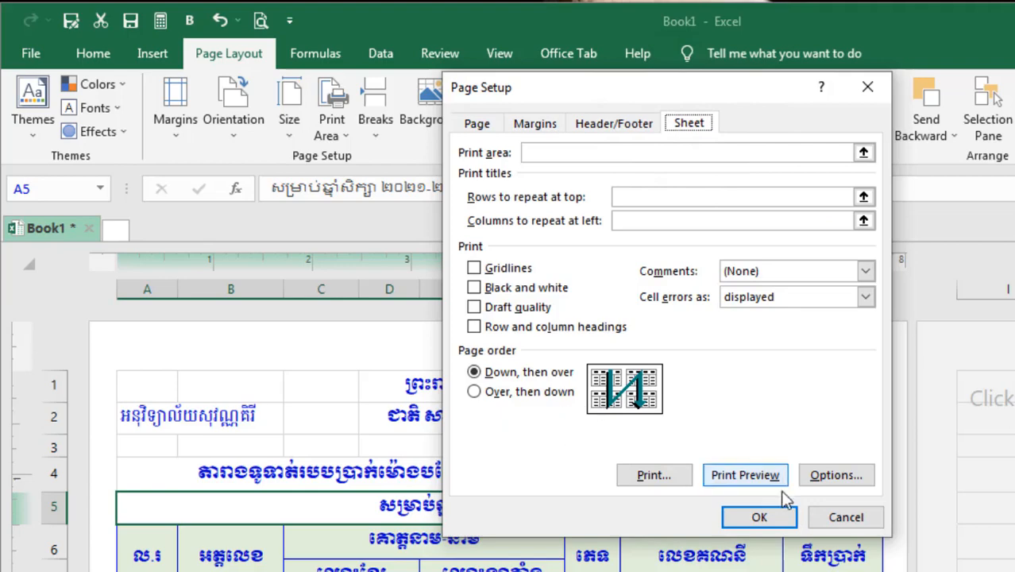
pyautogui.click(759, 516)
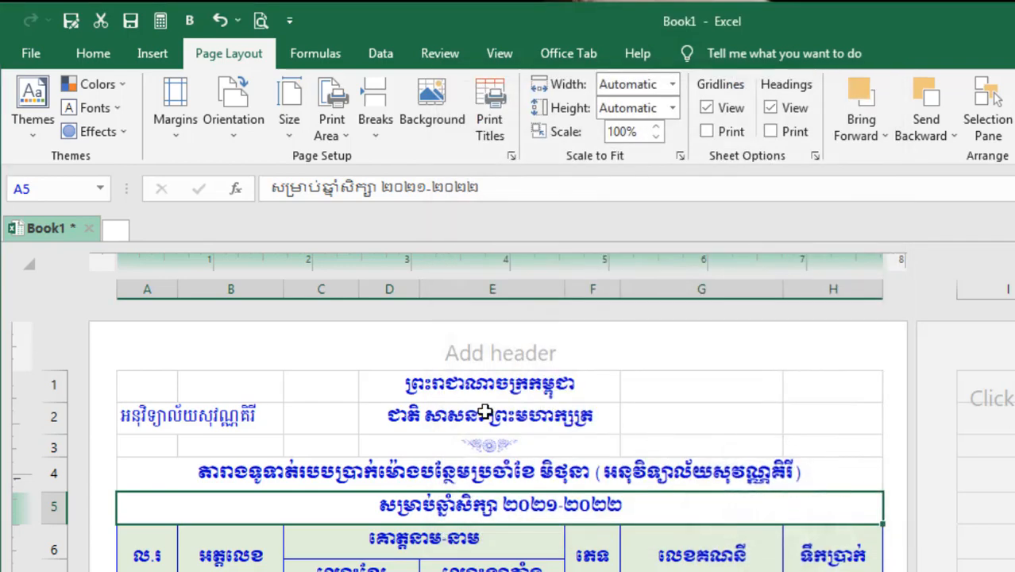
# Check the overtime pay table from its title rows down to the date block below the last entry.
pyautogui.scroll(-2, 483, 415)
pyautogui.scroll(3, 497, 449)
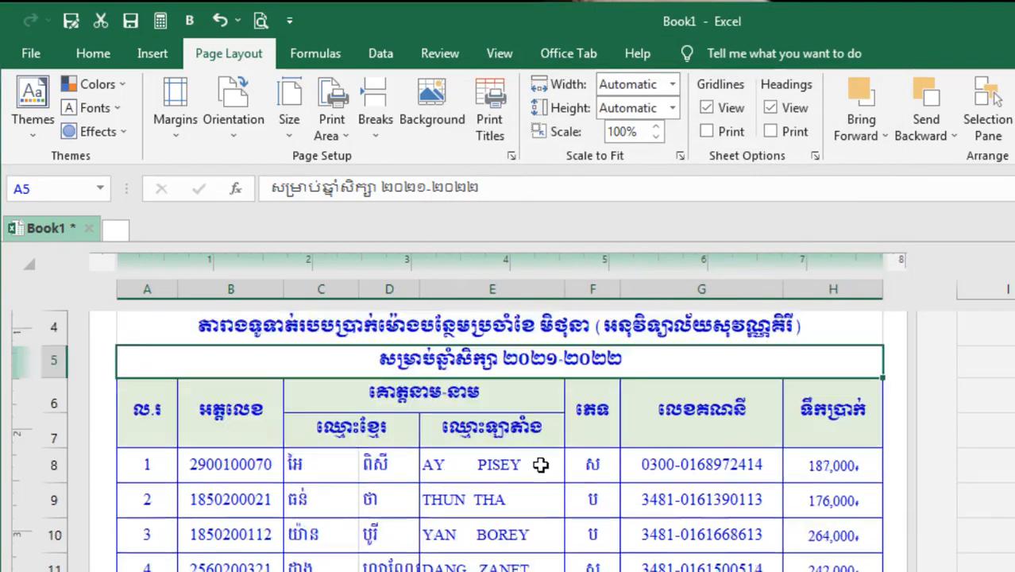
pyautogui.scroll(-1, 696, 498)
pyautogui.scroll(-6, 697, 499)
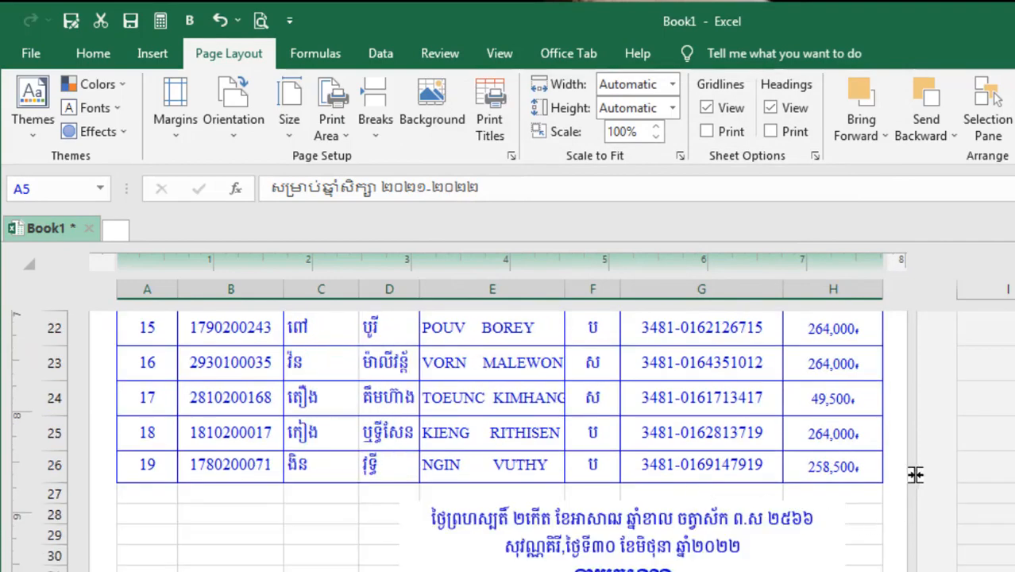
pyautogui.scroll(3, 726, 509)
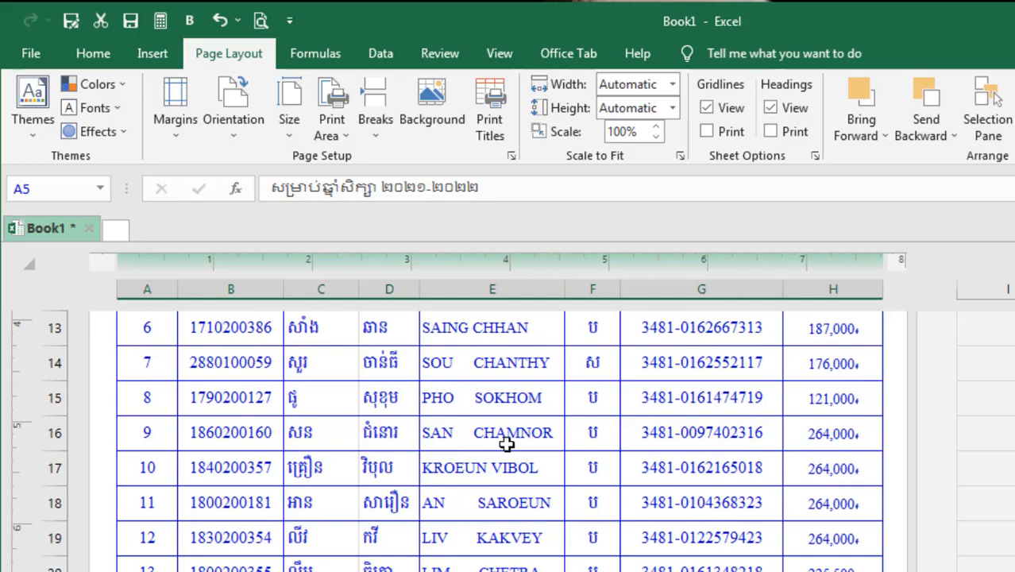
pyautogui.scroll(5, 506, 443)
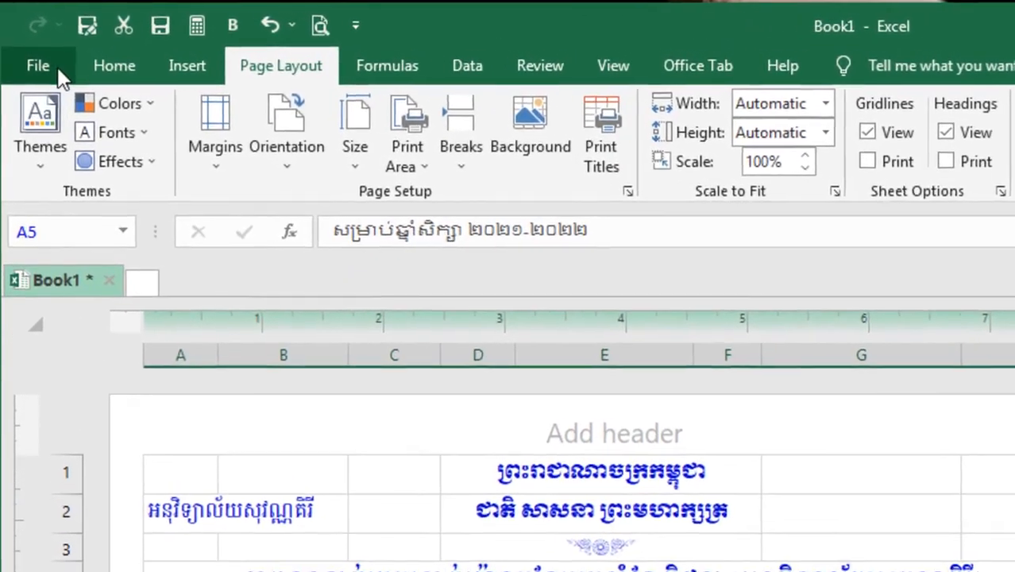
# Save the workbook on the Desktop as an Excel Workbook named ប្រាក់ម៉ោងបន្ថែម(2022)ថ្មី.
pyautogui.click(38, 55)
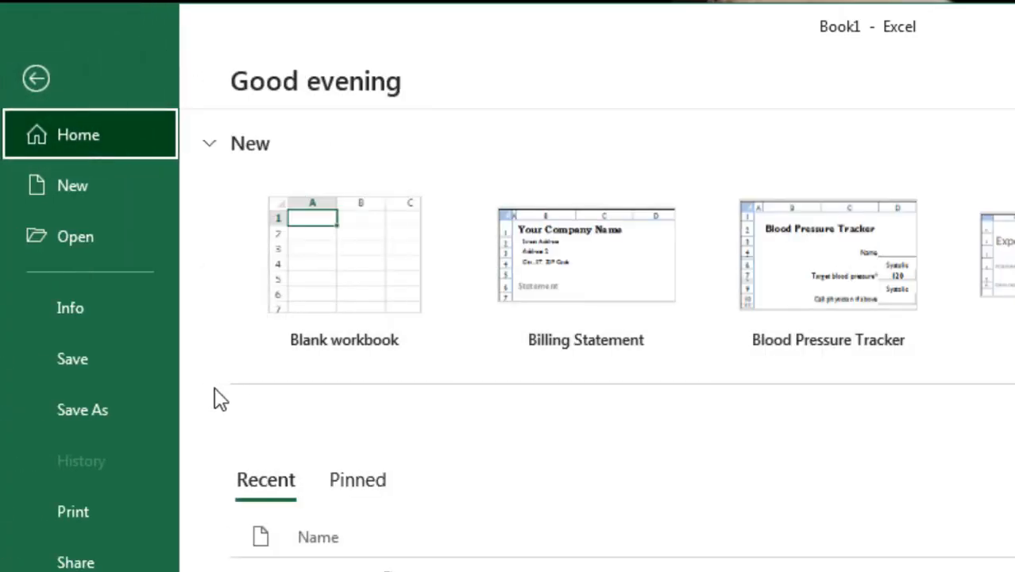
pyautogui.click(92, 361)
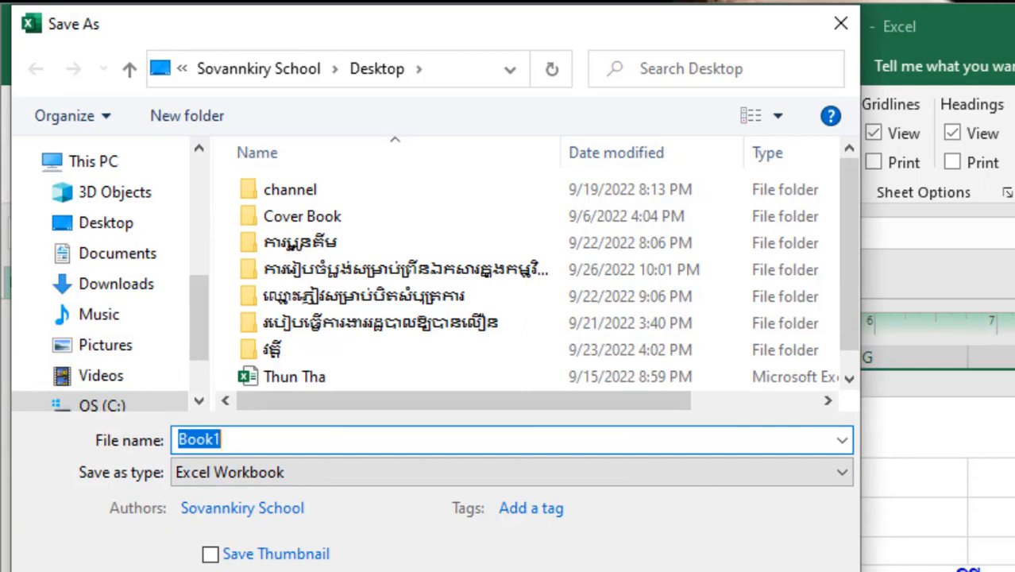
pyautogui.write('bjr')
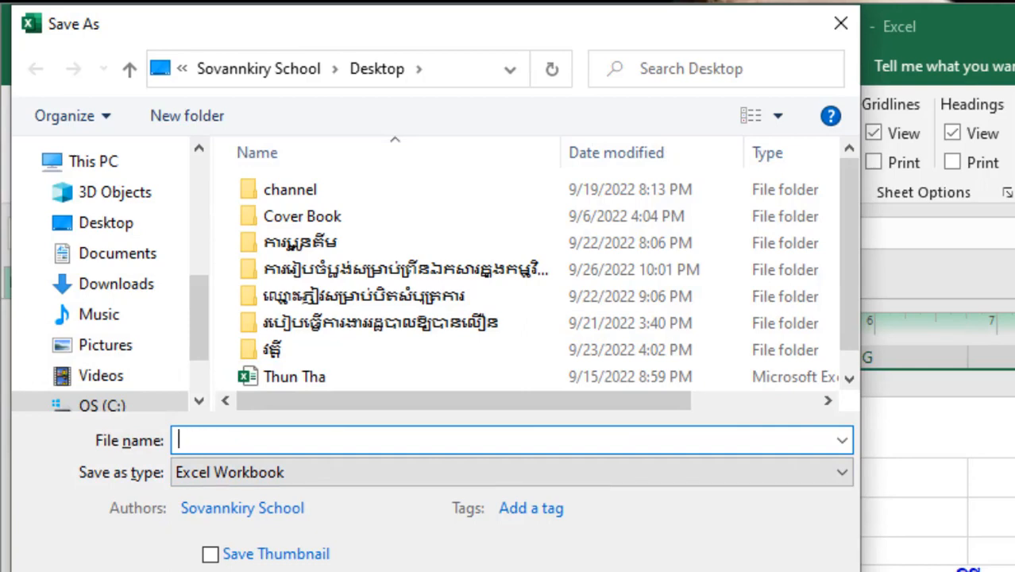
pyautogui.write('ប្រាក់ម៉ោង')
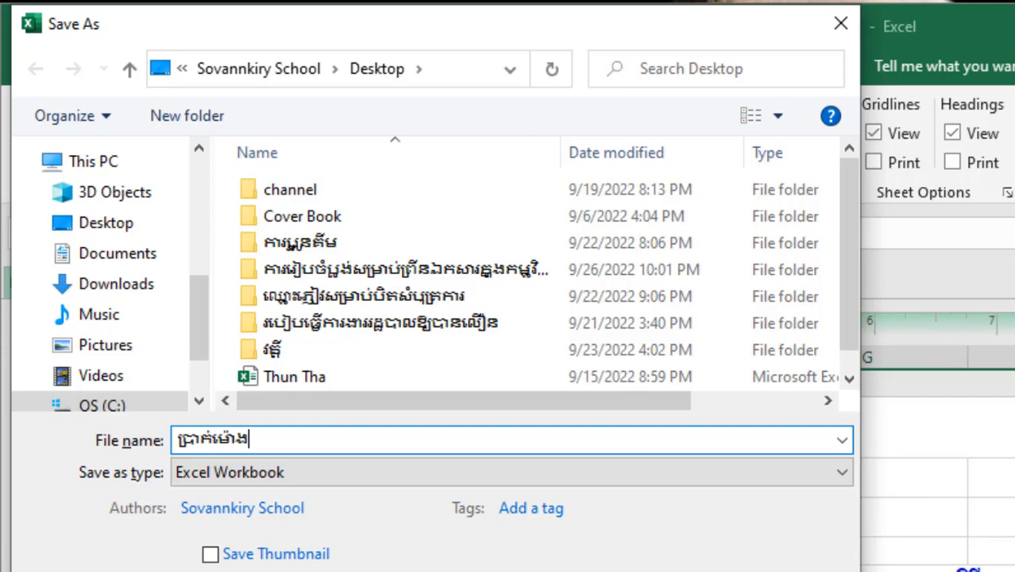
pyautogui.write('បន្ថែម(2022)ថ្មី')
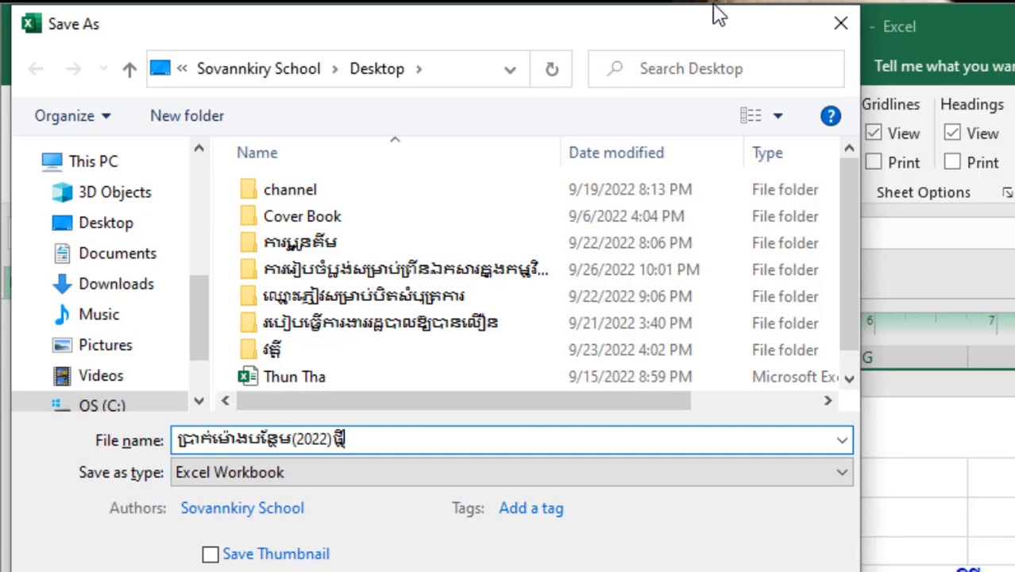
pyautogui.click(125, 226)
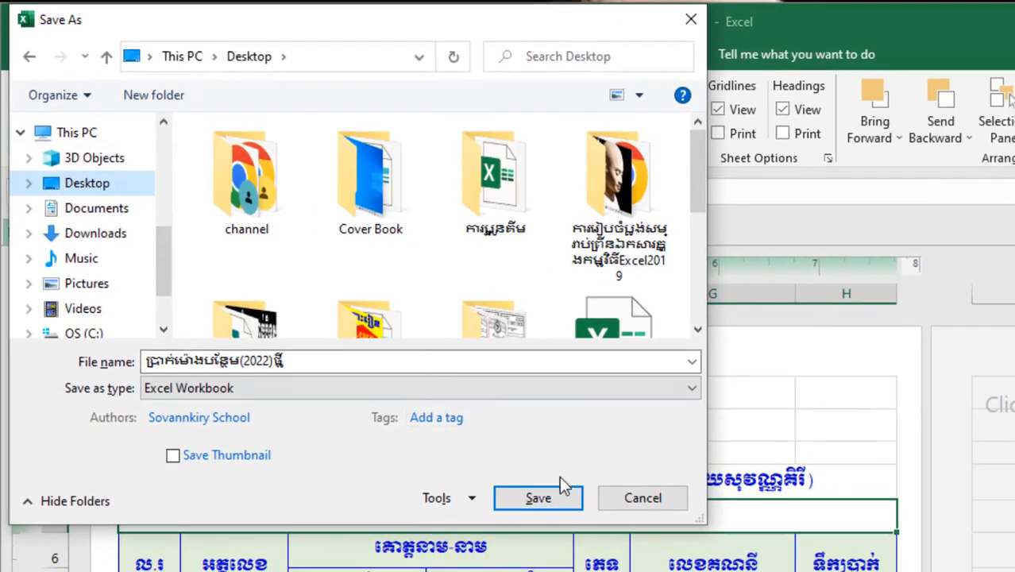
pyautogui.click(536, 498)
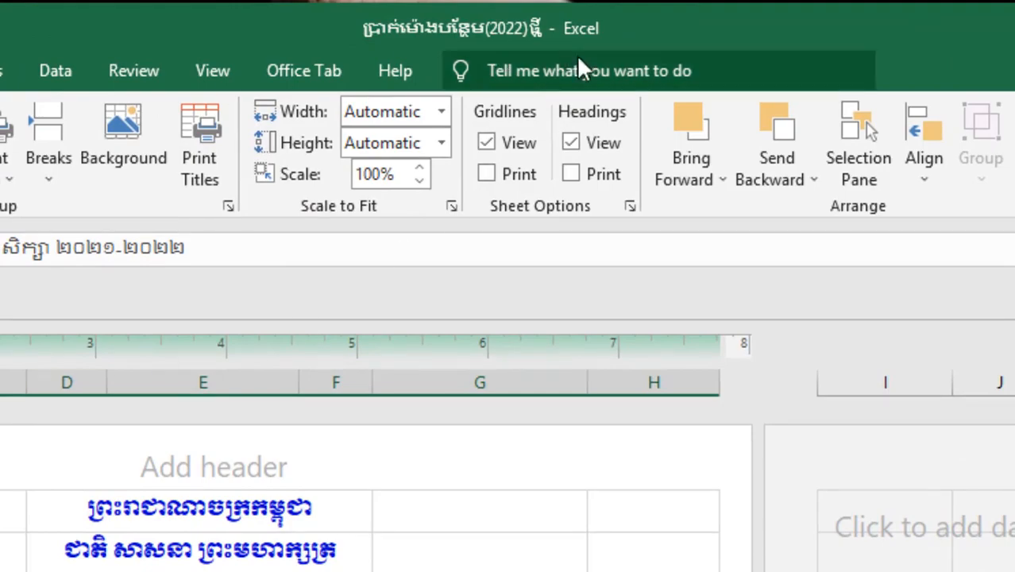
# Preview how the sheet prints, then return to the worksheet and select the heading in cell D1.
pyautogui.scroll(-9, 397, 468)
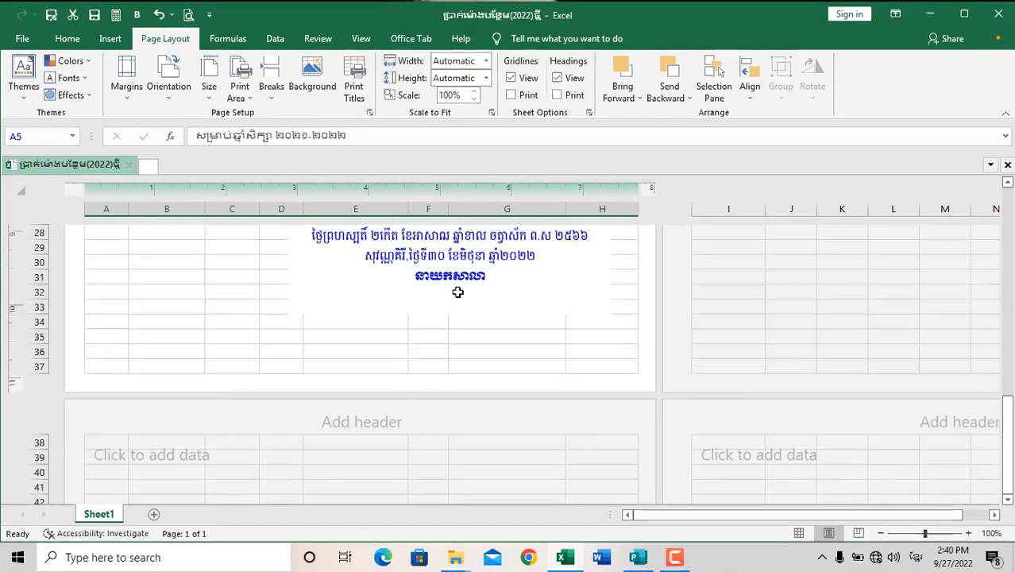
pyautogui.scroll(1, 457, 292)
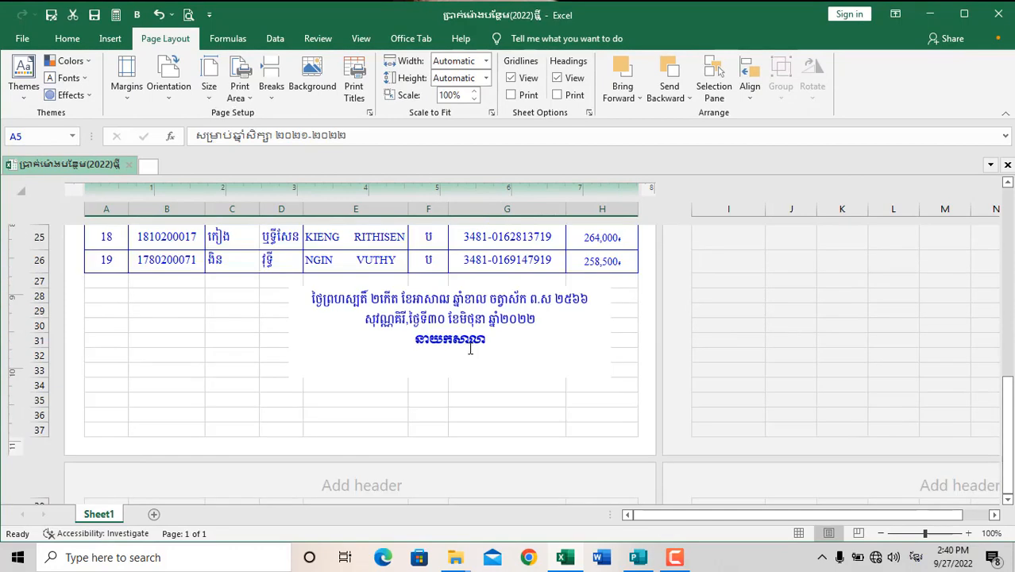
pyautogui.click(469, 343)
pyautogui.hotkey('ctrl', 'p')
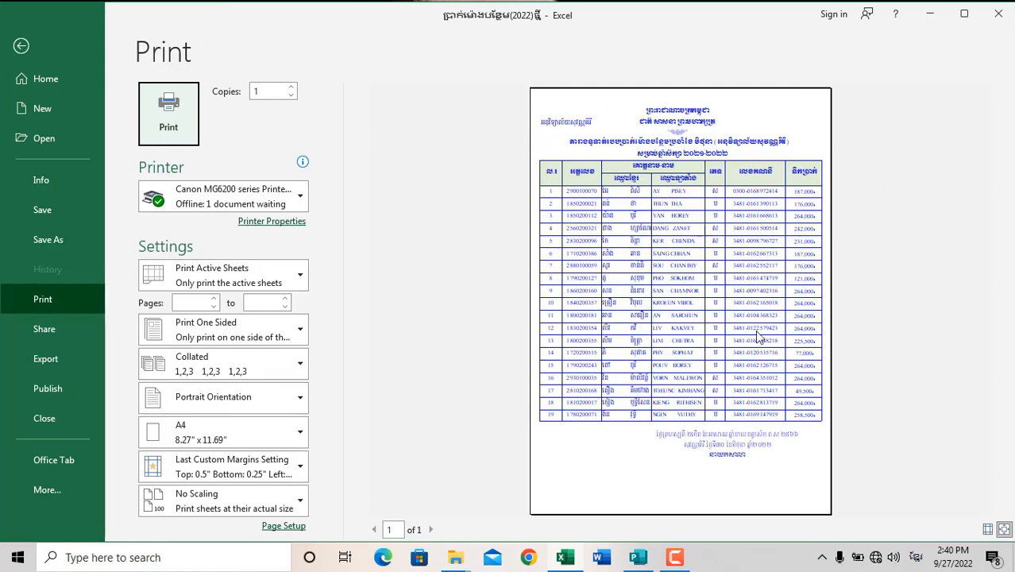
pyautogui.click(36, 48)
pyautogui.scroll(10, 449, 284)
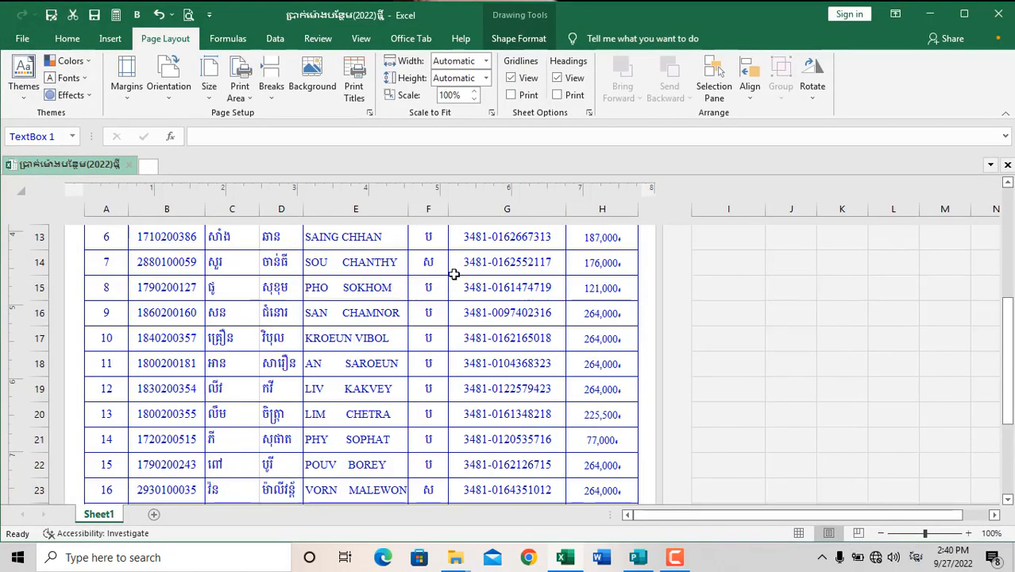
pyautogui.click(367, 297)
pyautogui.click(365, 279)
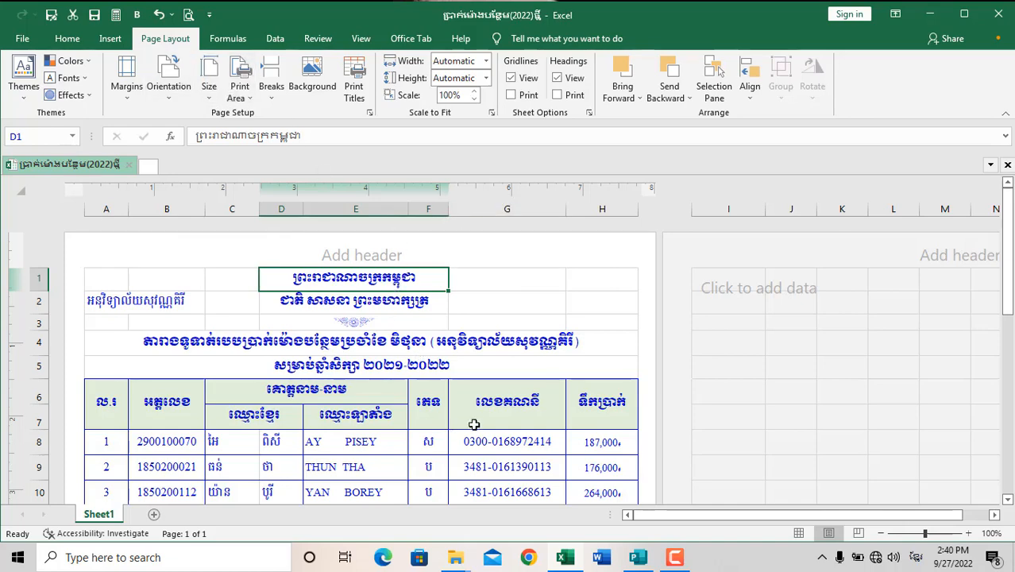
# Open the Save As dialog for a copy of the workbook and browse to the Desktop under This PC.
pyautogui.scroll(-3, 370, 339)
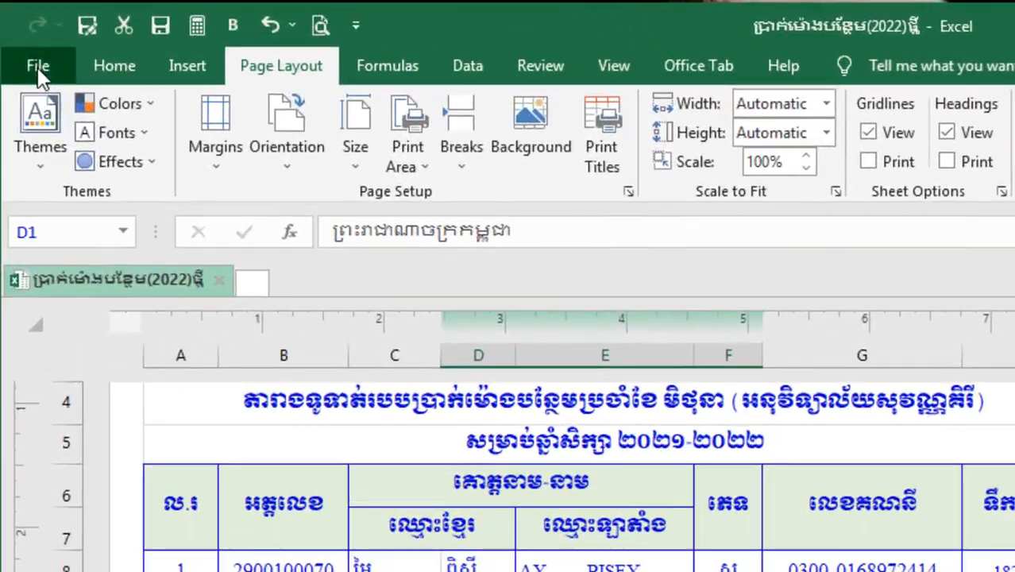
pyautogui.click(22, 38)
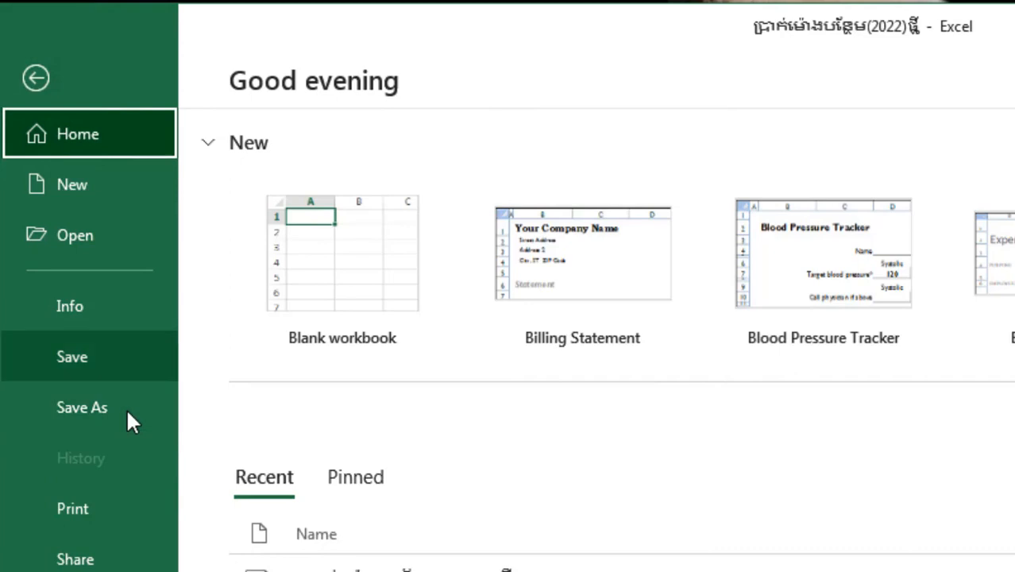
pyautogui.click(83, 407)
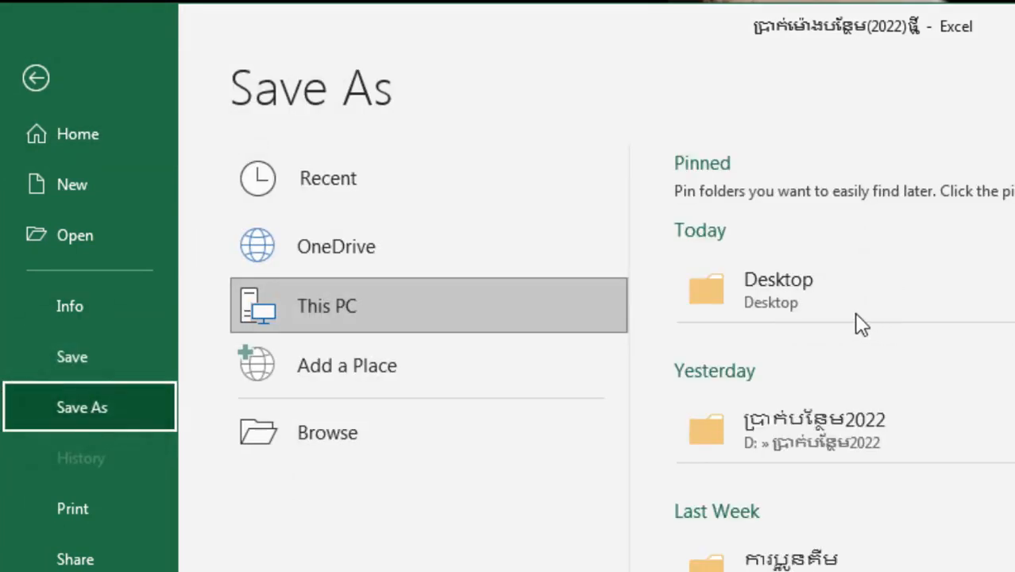
pyautogui.click(367, 446)
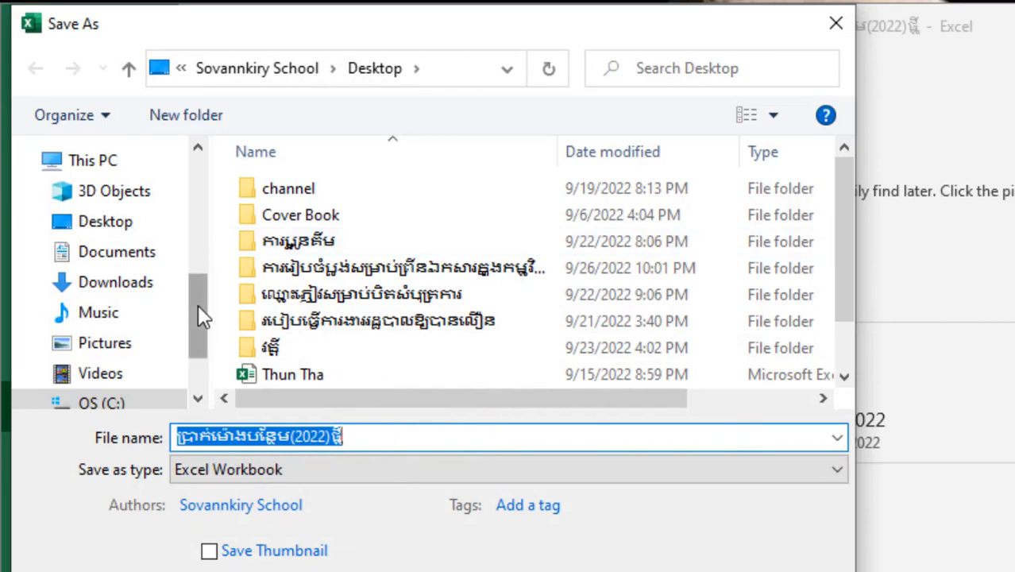
pyautogui.moveTo(200, 314); pyautogui.dragTo(194, 283)
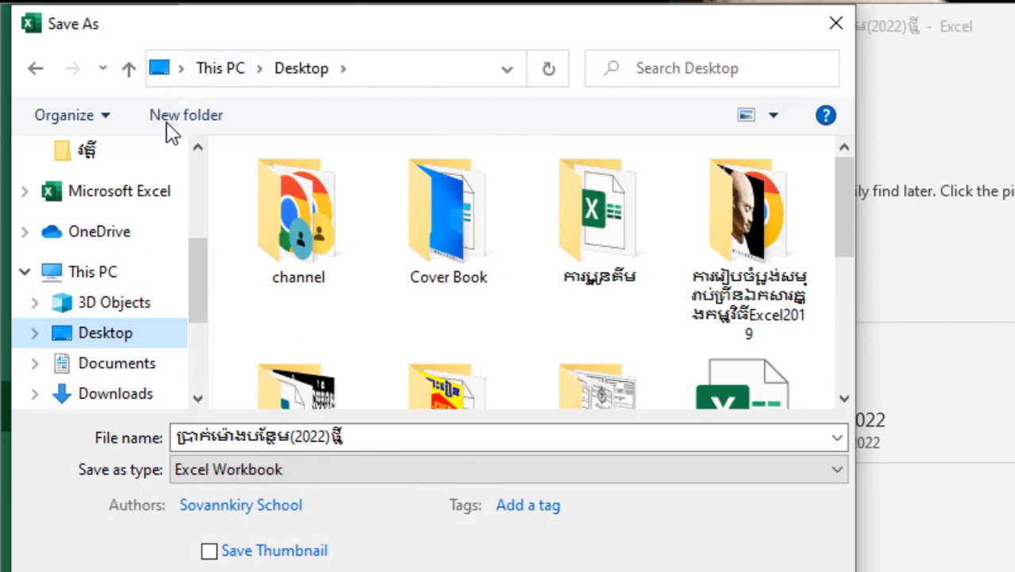
# Create a new folder on the Desktop and name it OT 2022.
pyautogui.click(181, 117)
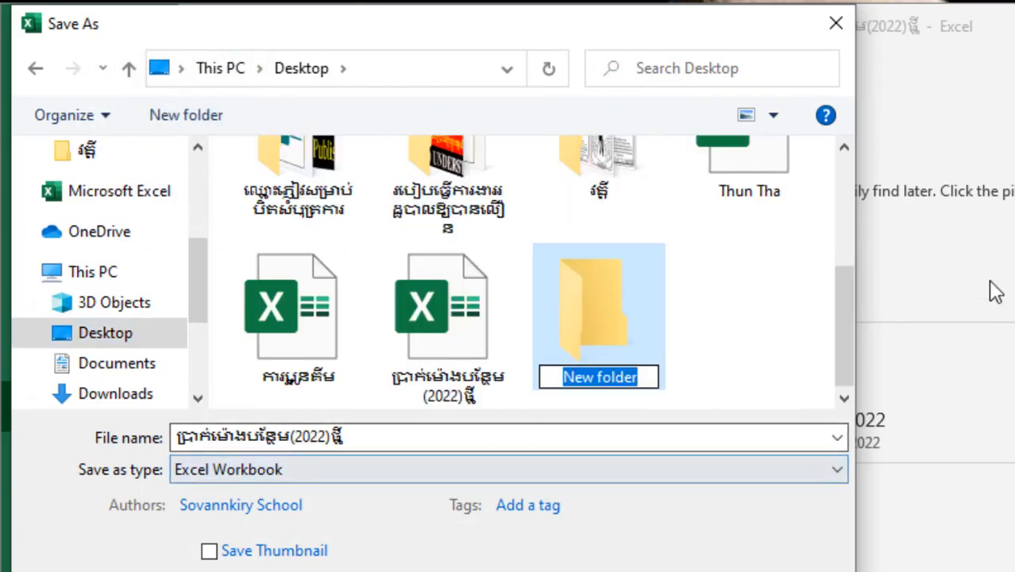
pyautogui.write('0')
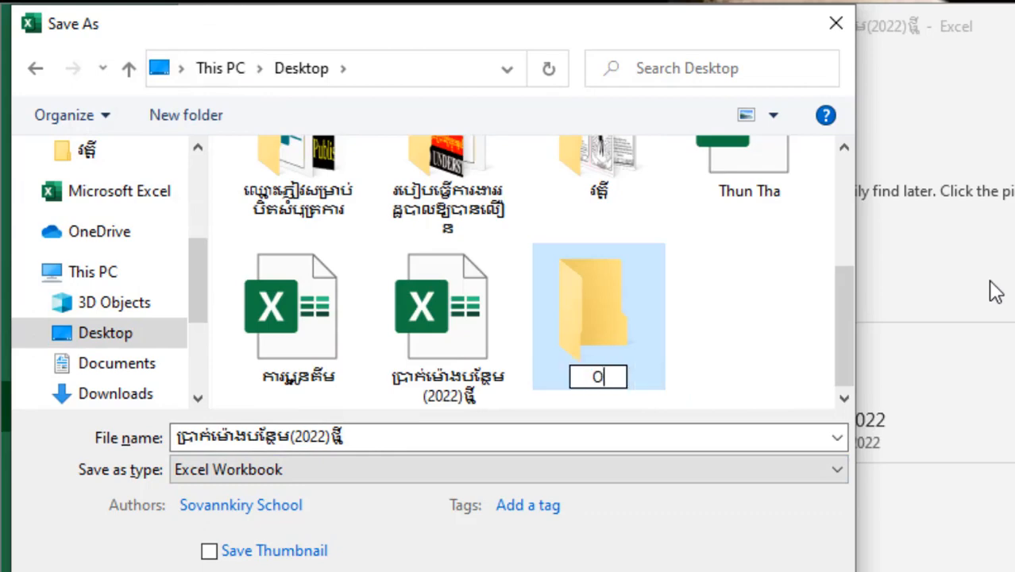
pyautogui.write('t')
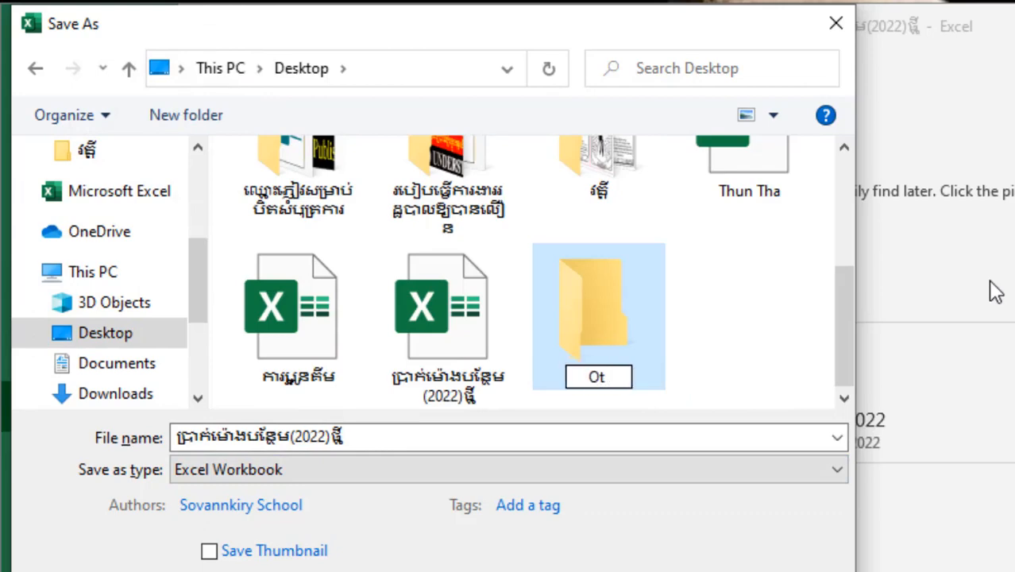
pyautogui.press('BackSpace')
pyautogui.write('t')
pyautogui.press('BackSpace')
pyautogui.write('T 2022')
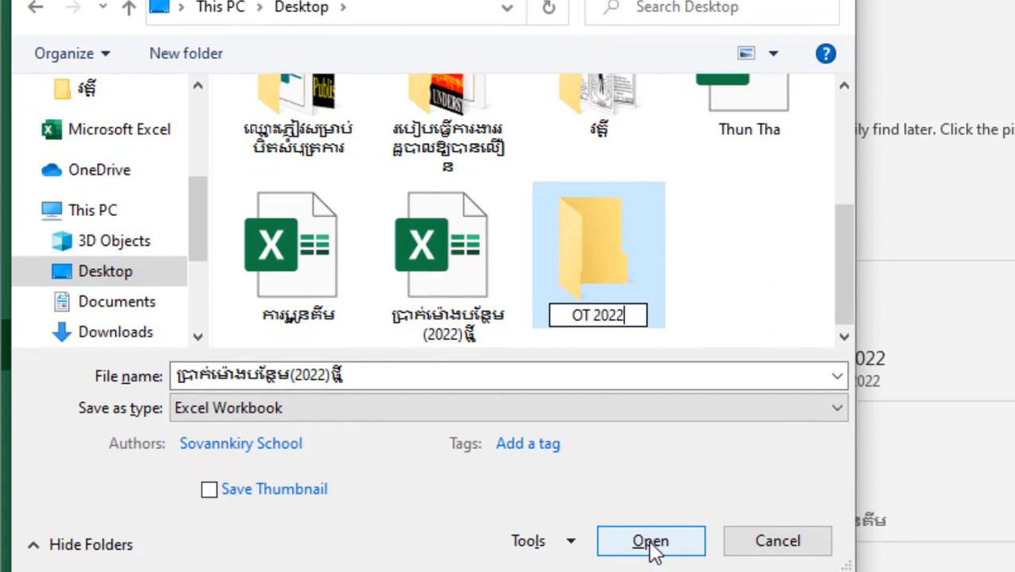
# Open the OT 2022 folder and save the workbook in it under its existing file name.
pyautogui.click(649, 543)
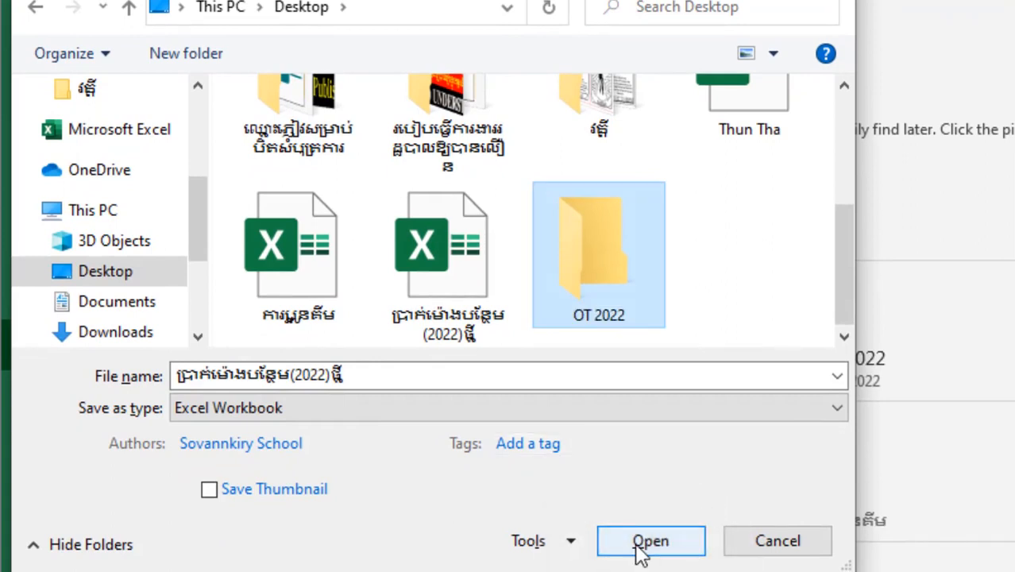
pyautogui.click(645, 548)
pyautogui.click(651, 543)
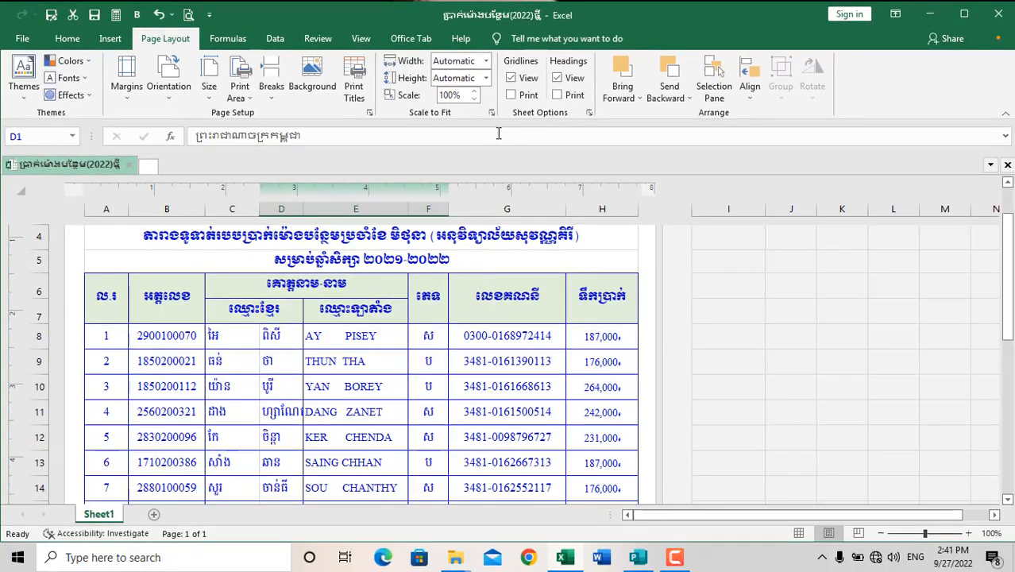
pyautogui.scroll(2, 375, 322)
pyautogui.scroll(-3, 374, 321)
pyautogui.scroll(-1, 375, 321)
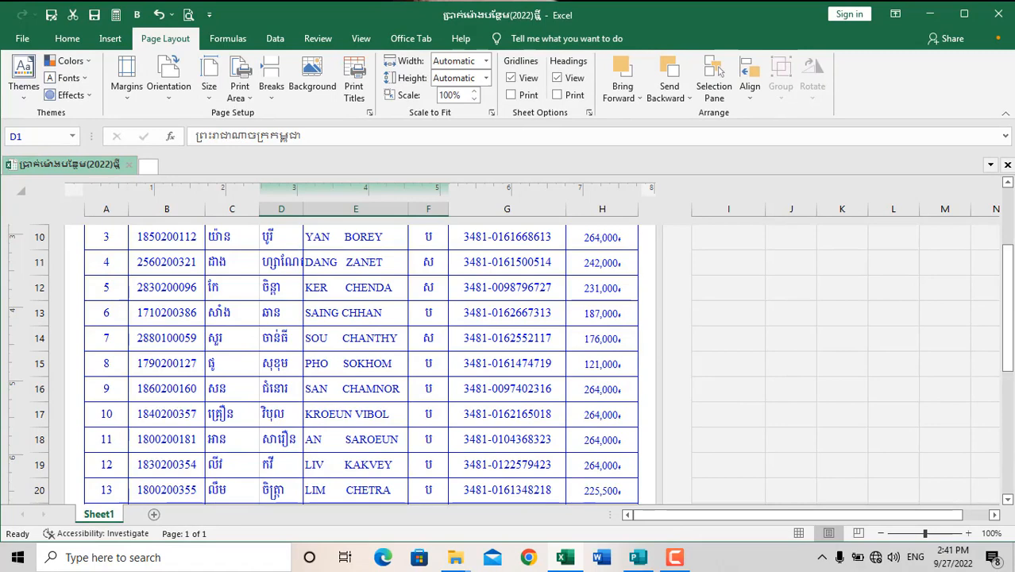
# Open the workbook stored in the OT 2022 folder on the Desktop and look through its overtime pay table.
pyautogui.scroll(4, 375, 322)
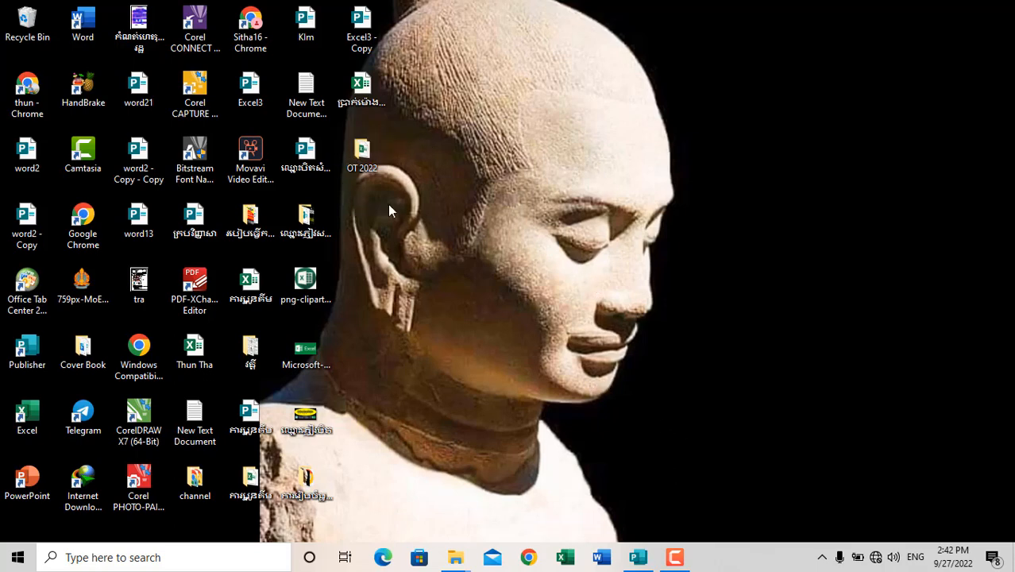
pyautogui.doubleClick(362, 152)
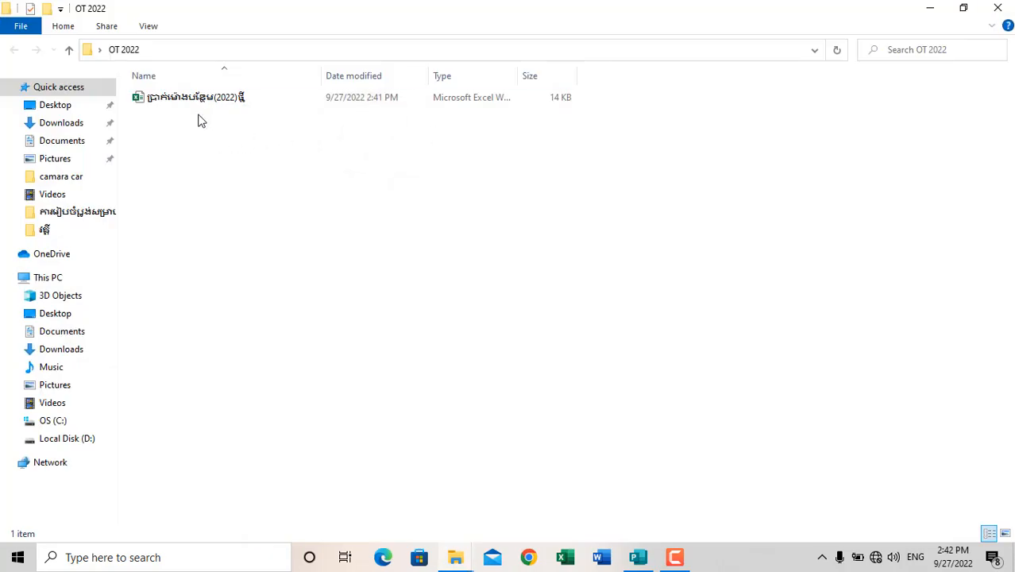
pyautogui.doubleClick(196, 102)
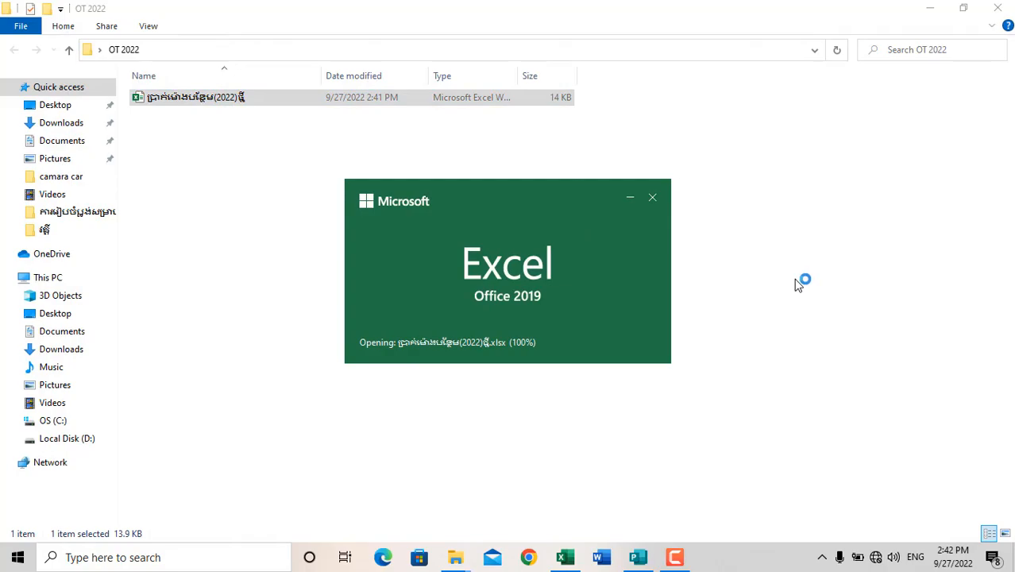
pyautogui.scroll(-1, 364, 358)
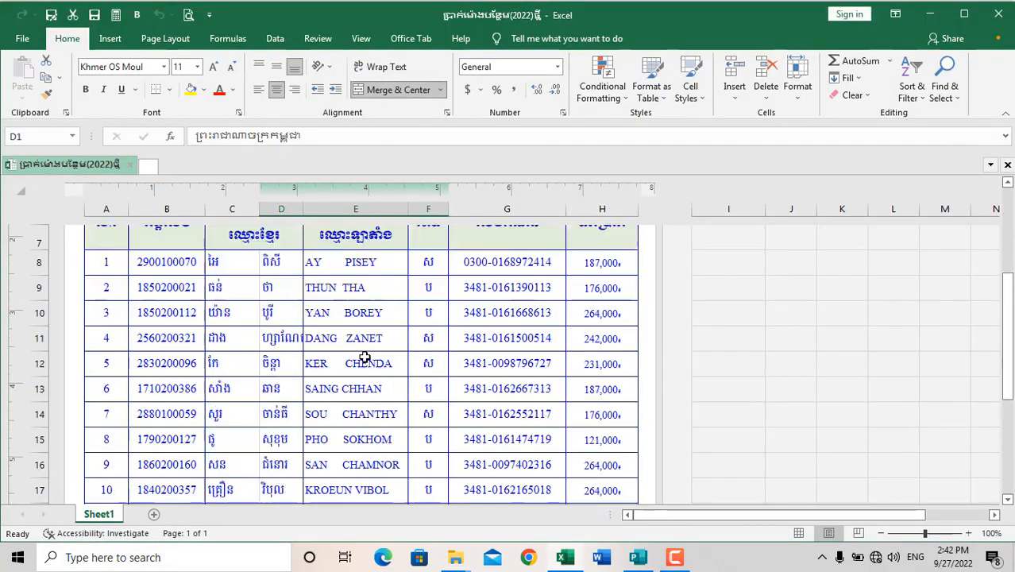
pyautogui.scroll(3, 364, 358)
pyautogui.scroll(-4, 363, 358)
pyautogui.scroll(-5, 364, 359)
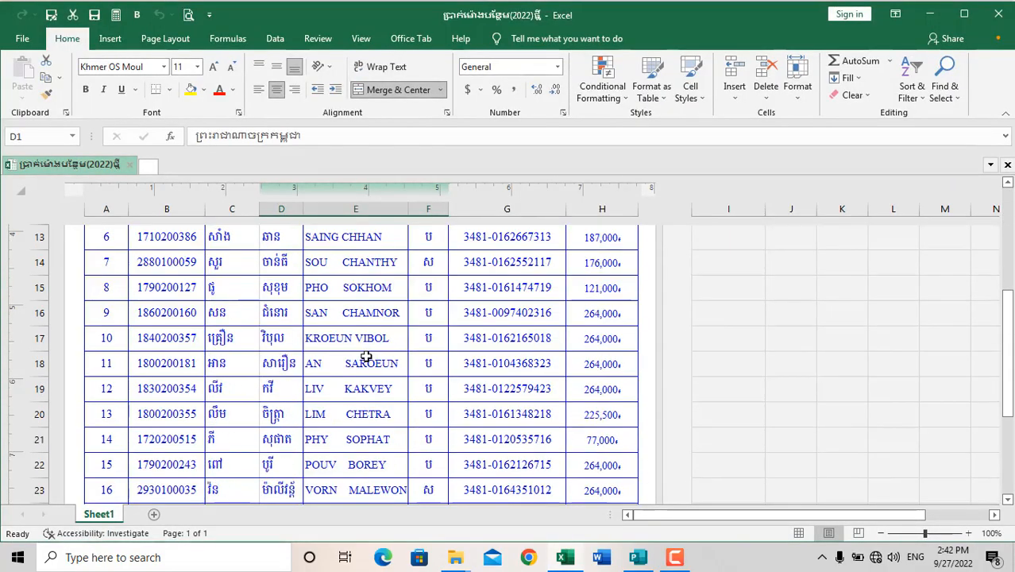
pyautogui.scroll(8, 366, 355)
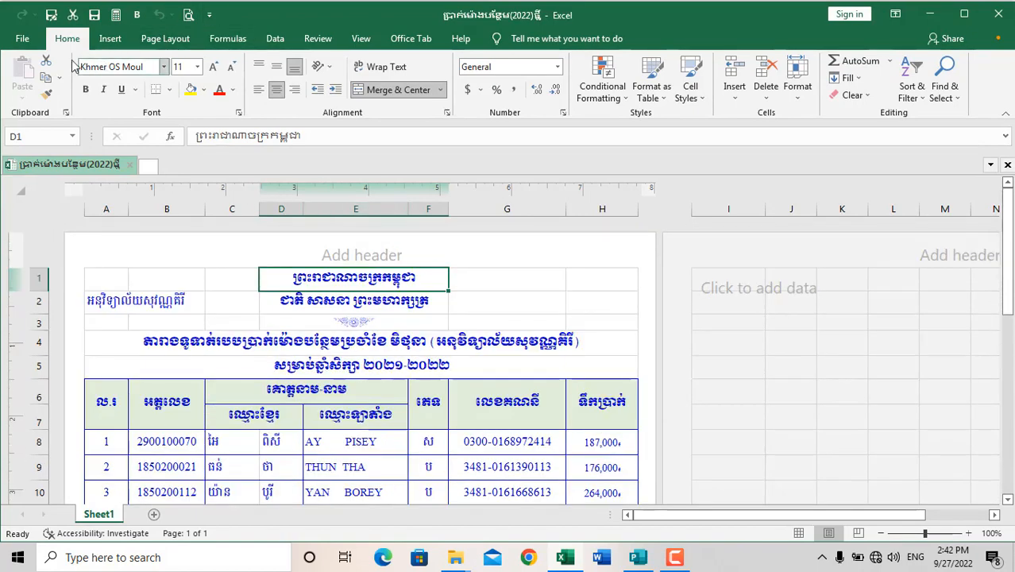
# Save a copy of the workbook as a PDF in the OT 2022 folder, keeping the existing file name.
pyautogui.click(22, 38)
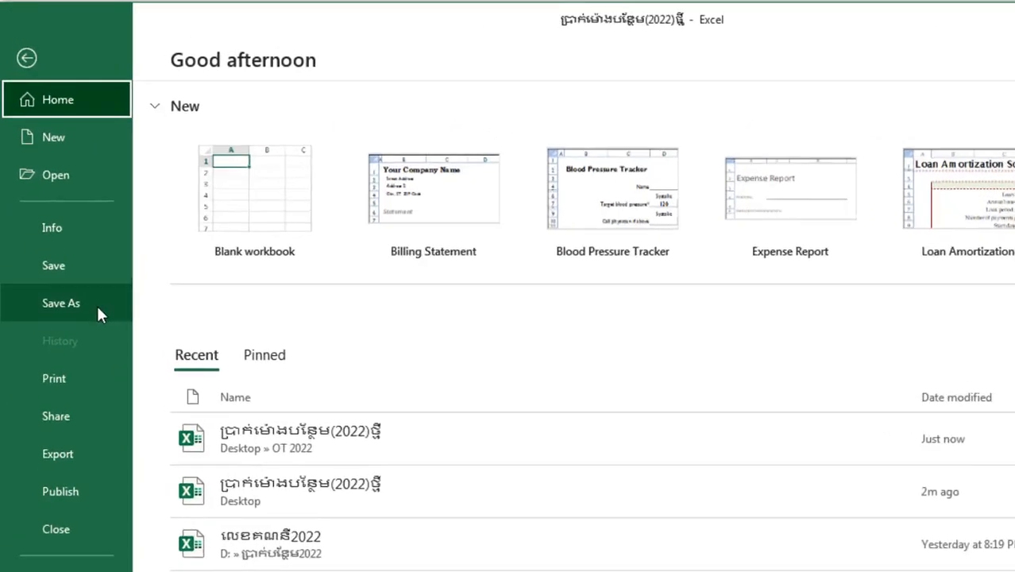
pyautogui.click(43, 239)
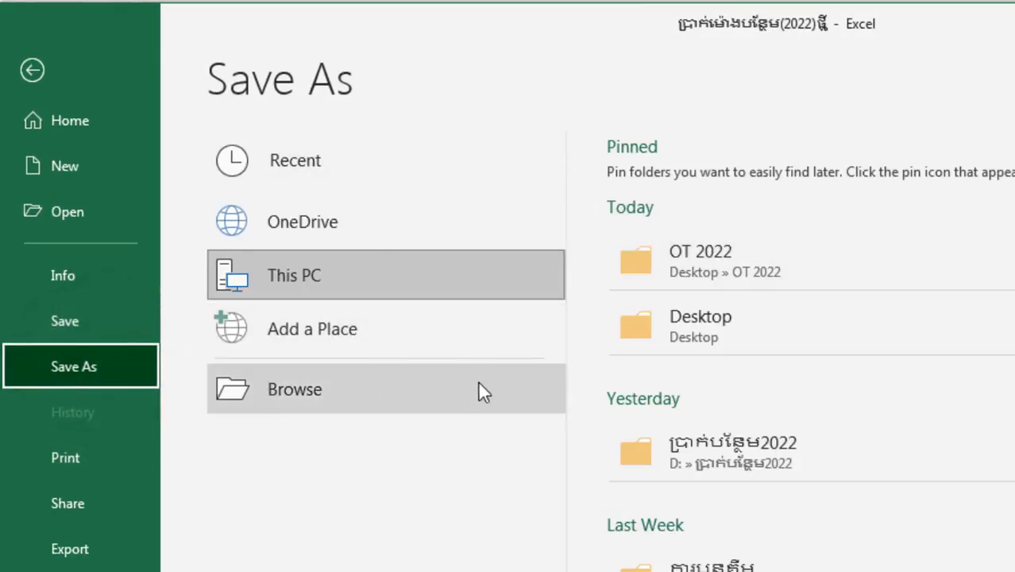
pyautogui.click(711, 261)
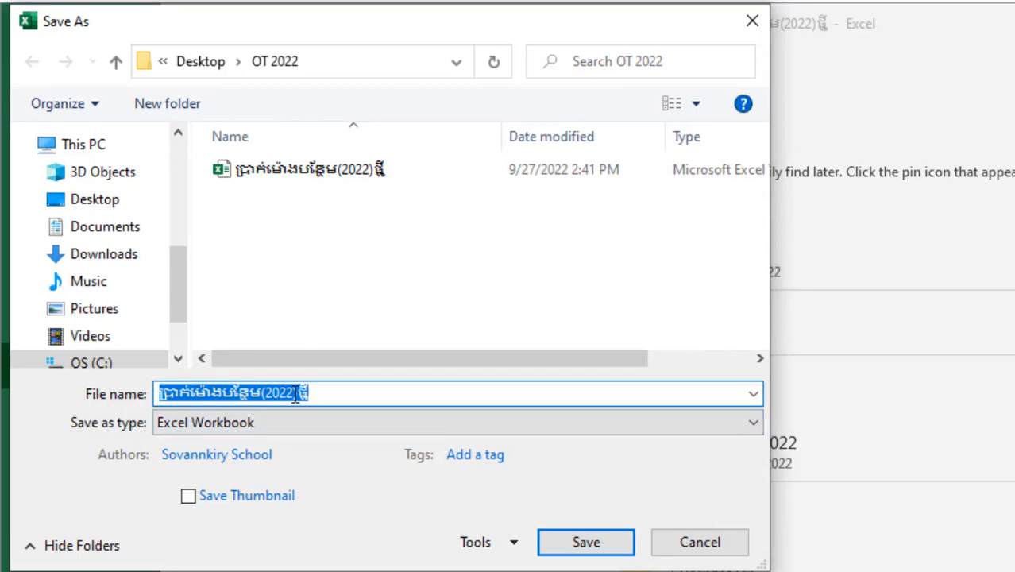
pyautogui.click(313, 421)
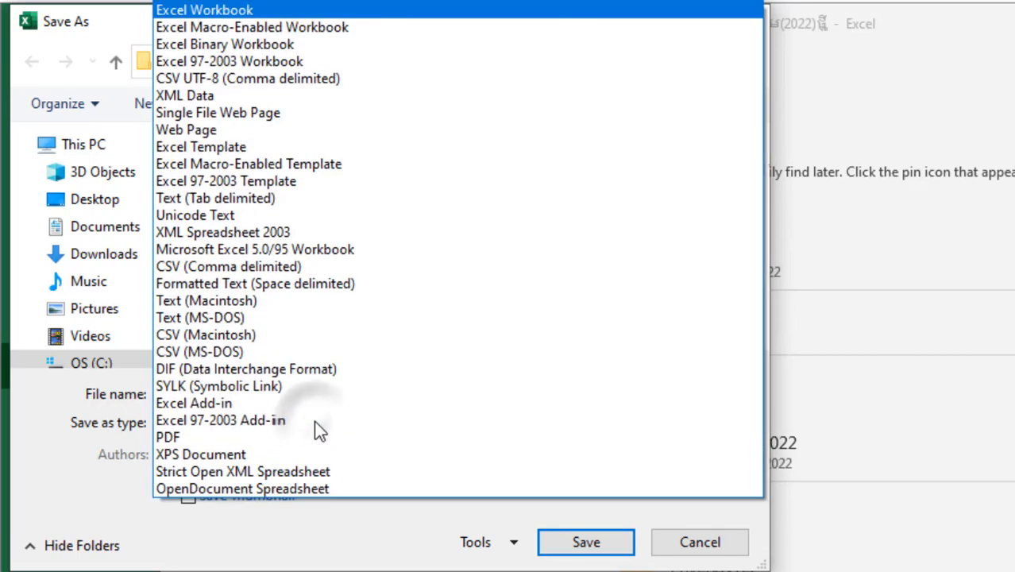
pyautogui.click(179, 443)
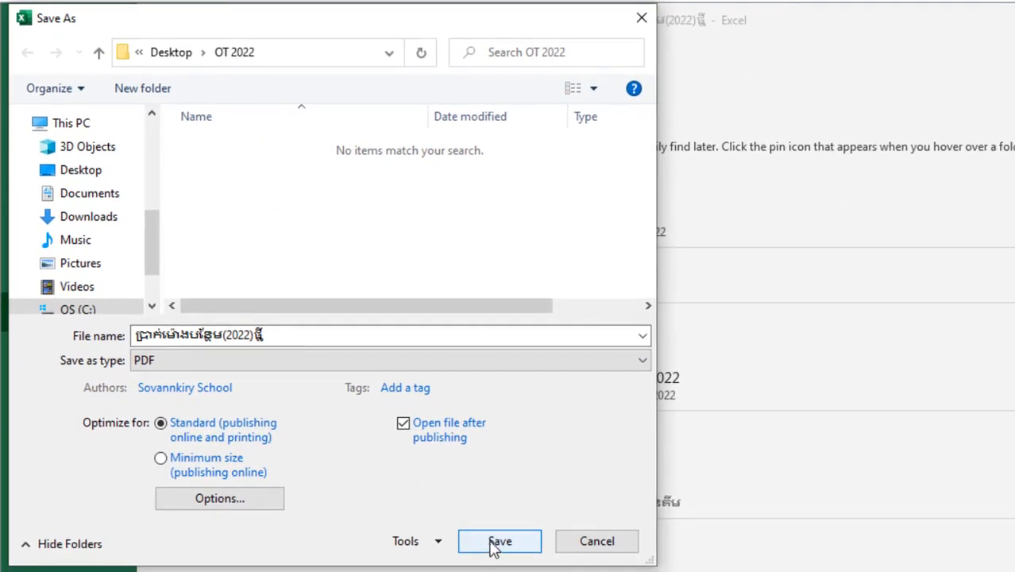
pyautogui.click(493, 547)
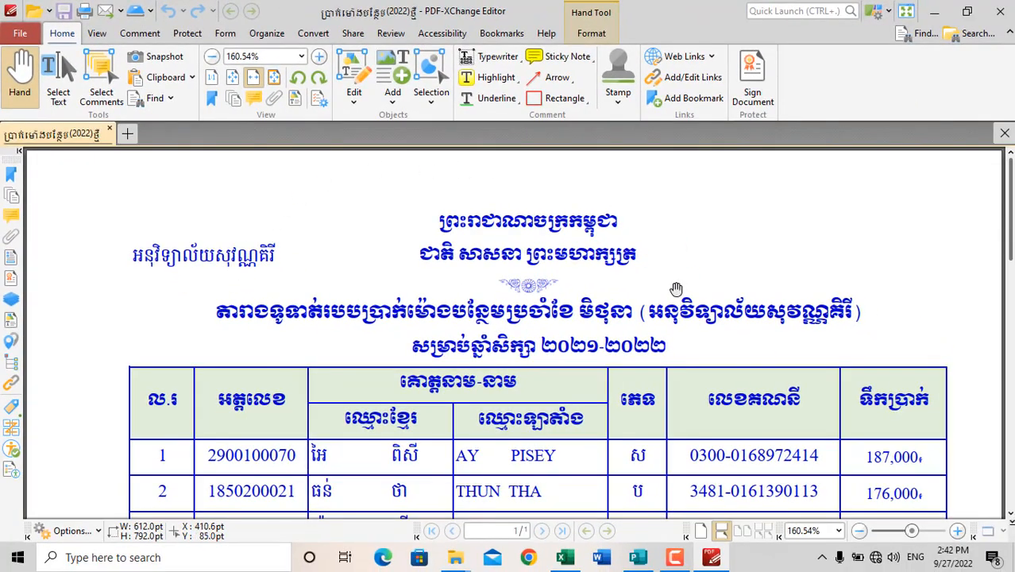
# Look through the exported PDF page, and close the PDF, the workbook and the folder window.
pyautogui.scroll(-5, 420, 271)
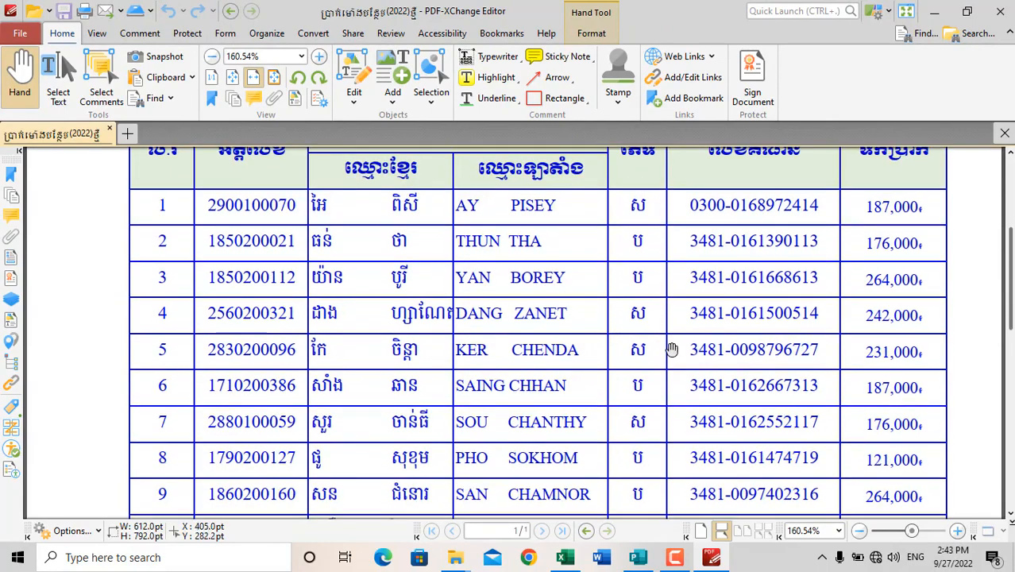
pyautogui.keyDown('ctrl'); pyautogui.scroll(-4, 640, 359); pyautogui.keyUp('ctrl')
pyautogui.scroll(-5, 640, 359)
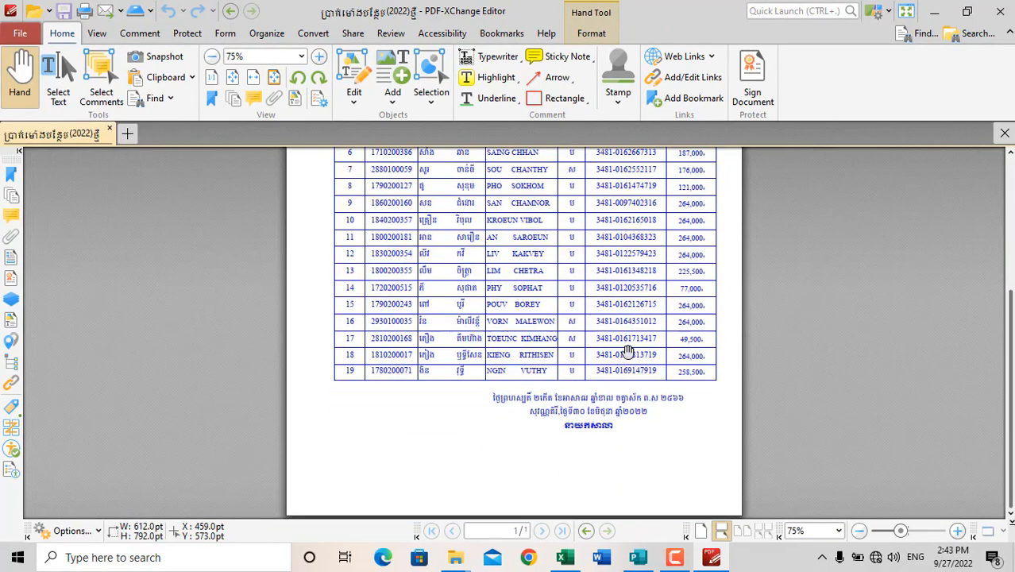
pyautogui.scroll(5, 624, 351)
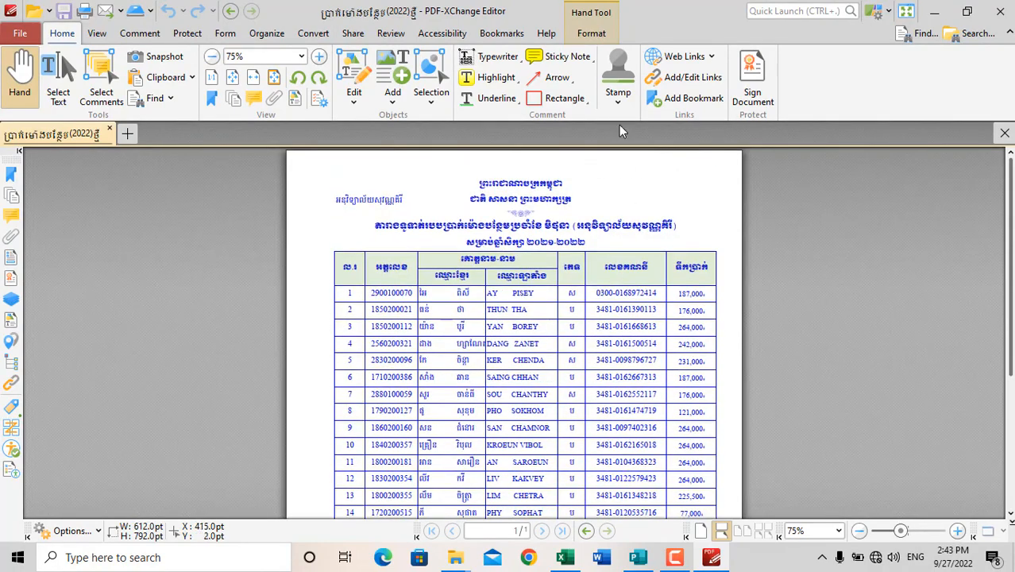
pyautogui.click(999, 15)
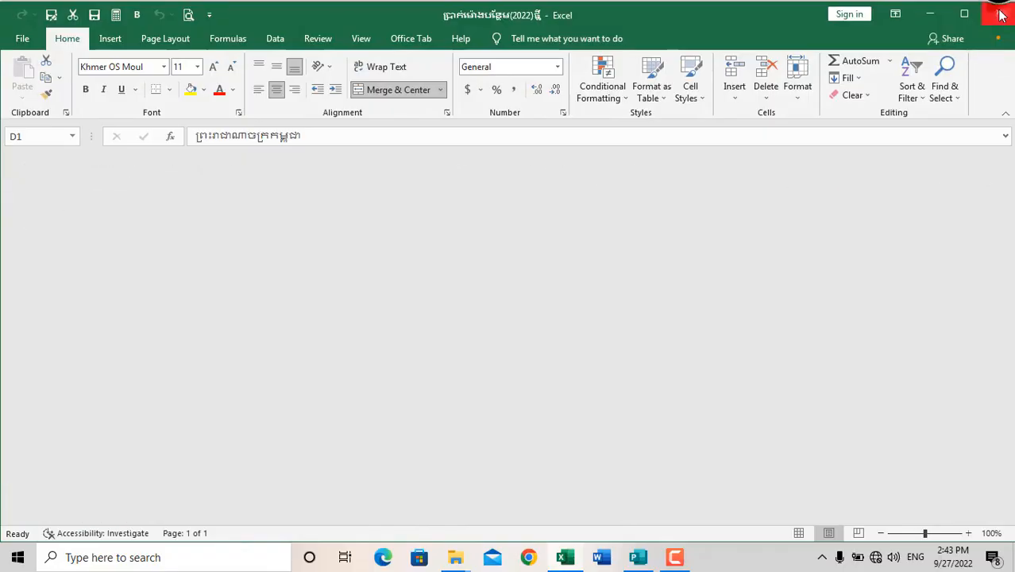
pyautogui.click(1000, 15)
pyautogui.click(998, 8)
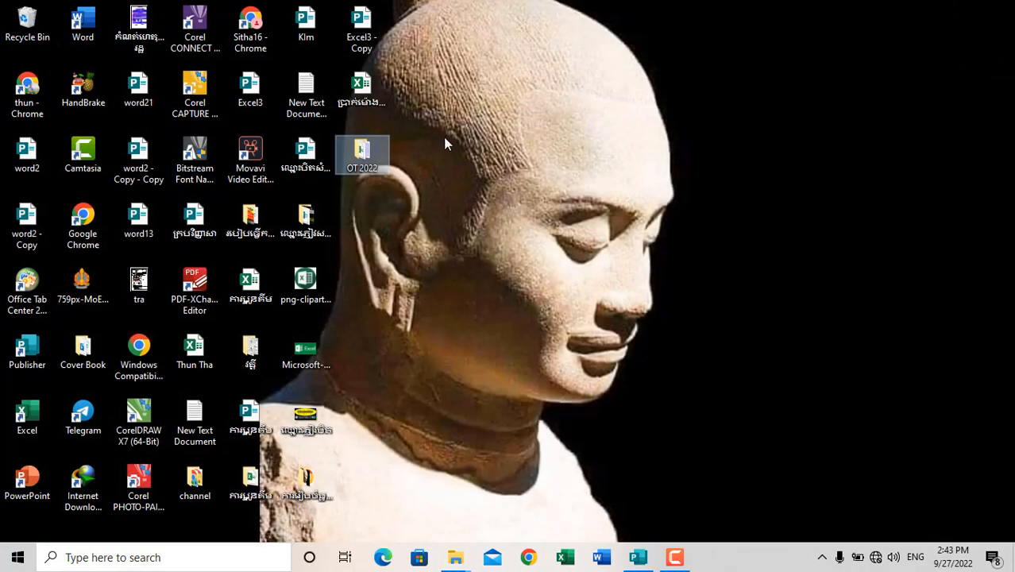
# Find the OT 2022 folder on the Desktop, open it and widen its Type column.
pyautogui.doubleClick(370, 151)
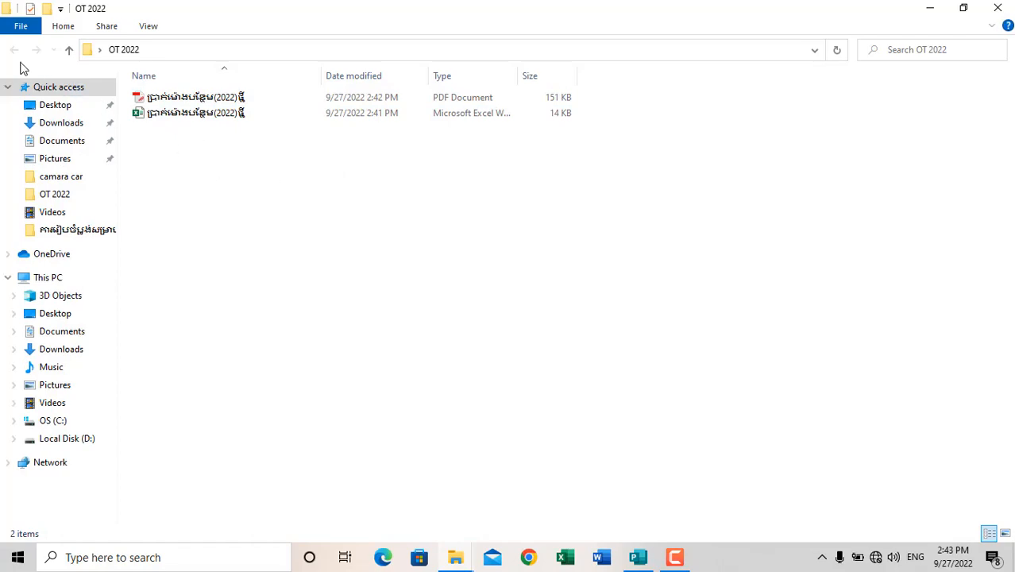
pyautogui.click(71, 51)
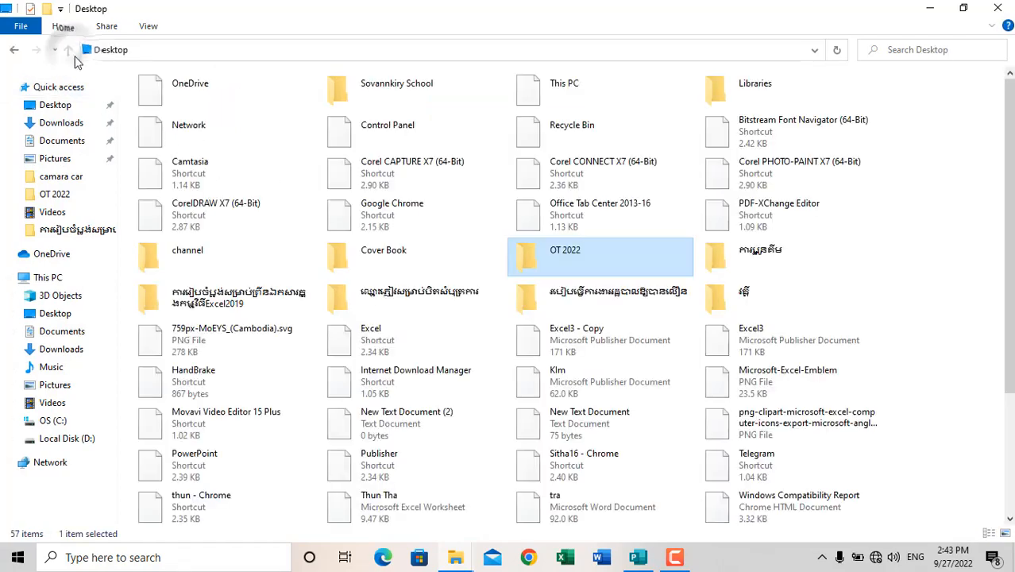
pyautogui.doubleClick(574, 265)
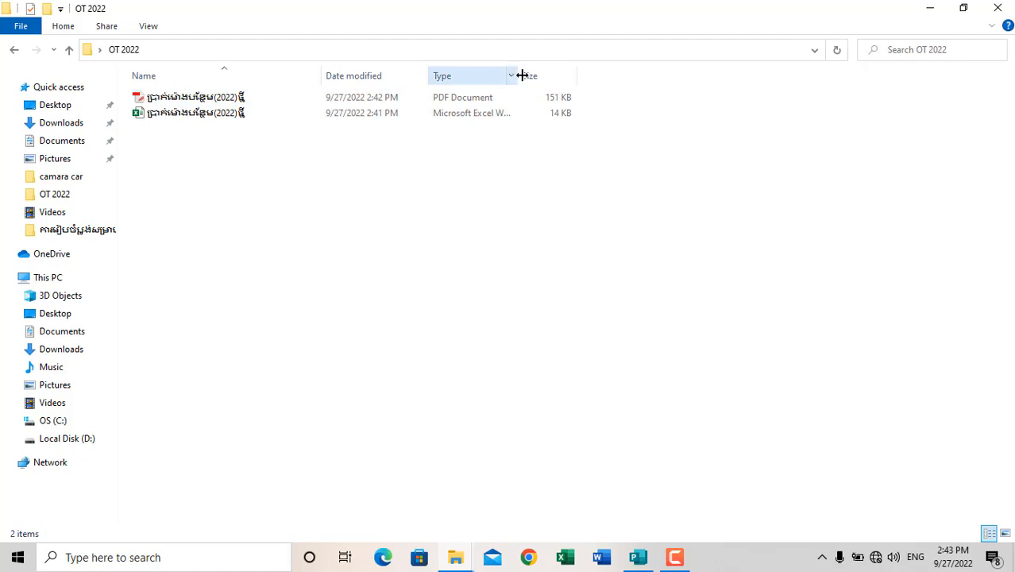
pyautogui.moveTo(521, 76); pyautogui.dragTo(551, 79)
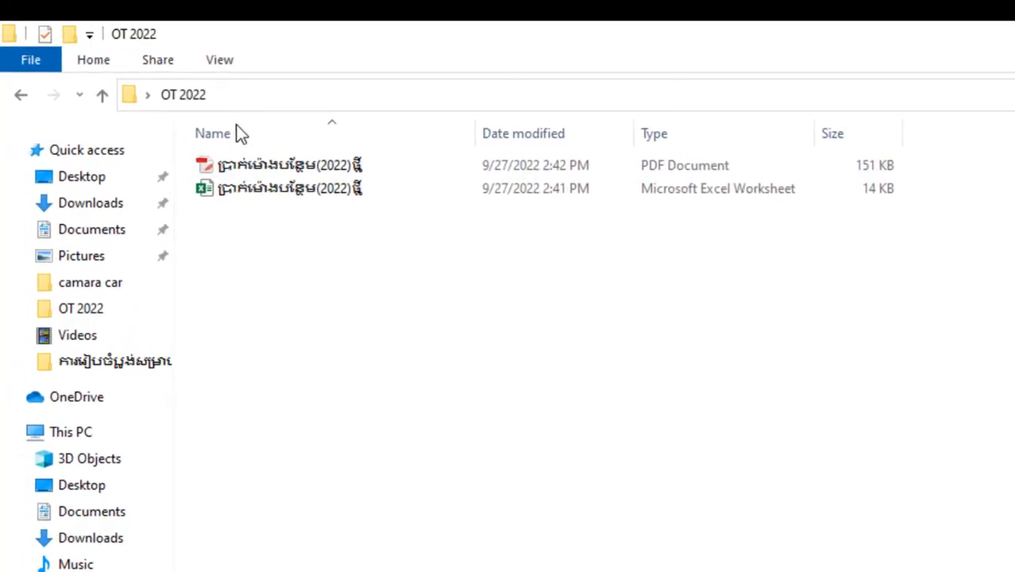
# Open the PDF from the OT 2022 folder in PDF-XChange Editor and inspect the page from heading to signature.
pyautogui.moveTo(260, 166)
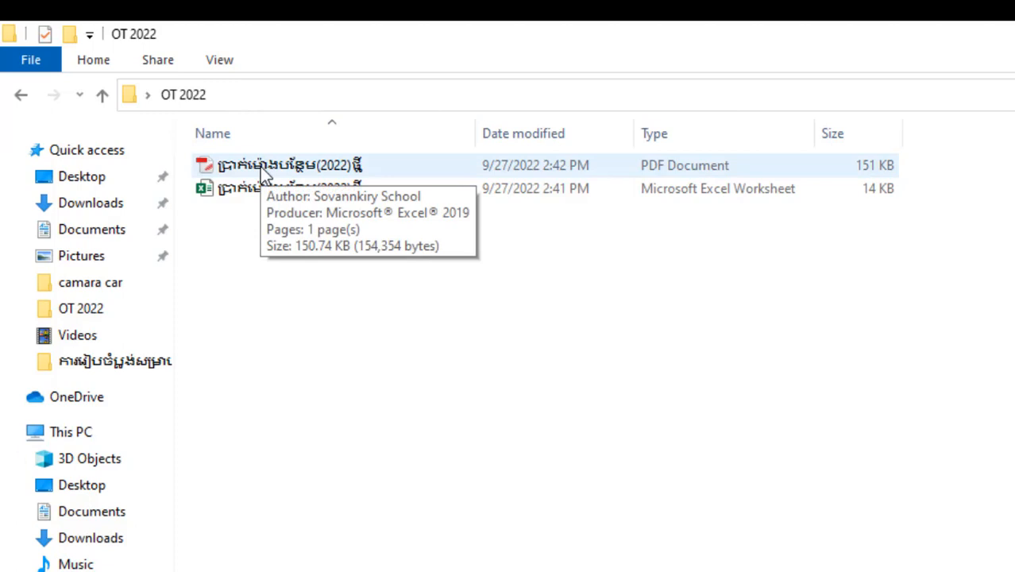
pyautogui.doubleClick(259, 166)
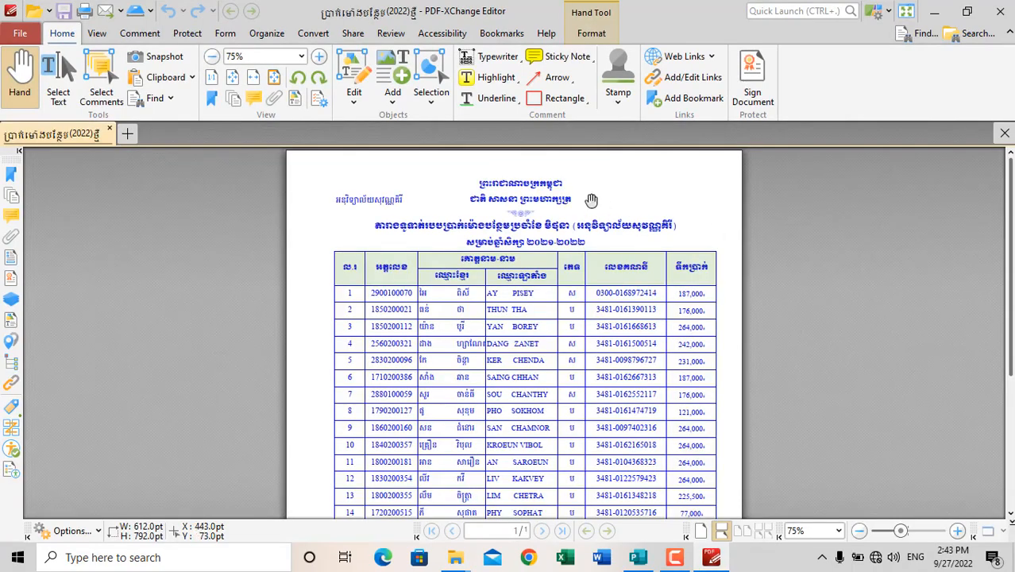
pyautogui.keyDown('ctrl'); pyautogui.scroll(2, 560, 232); pyautogui.keyUp('ctrl')
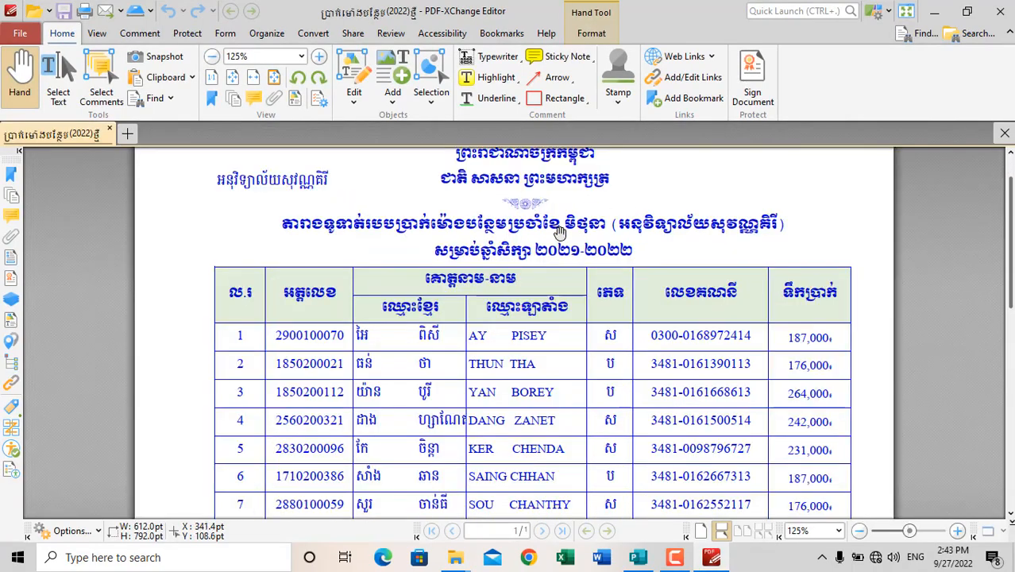
pyautogui.keyDown('ctrl'); pyautogui.scroll(-1, 561, 235); pyautogui.keyUp('ctrl')
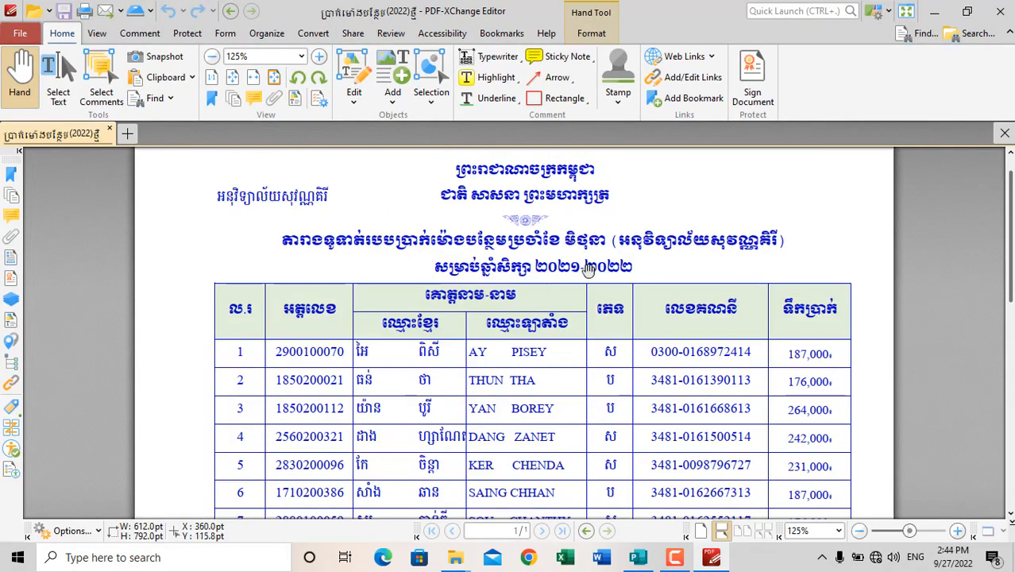
pyautogui.keyDown('ctrl'); pyautogui.scroll(-1, 592, 276); pyautogui.keyUp('ctrl')
pyautogui.scroll(-4, 591, 276)
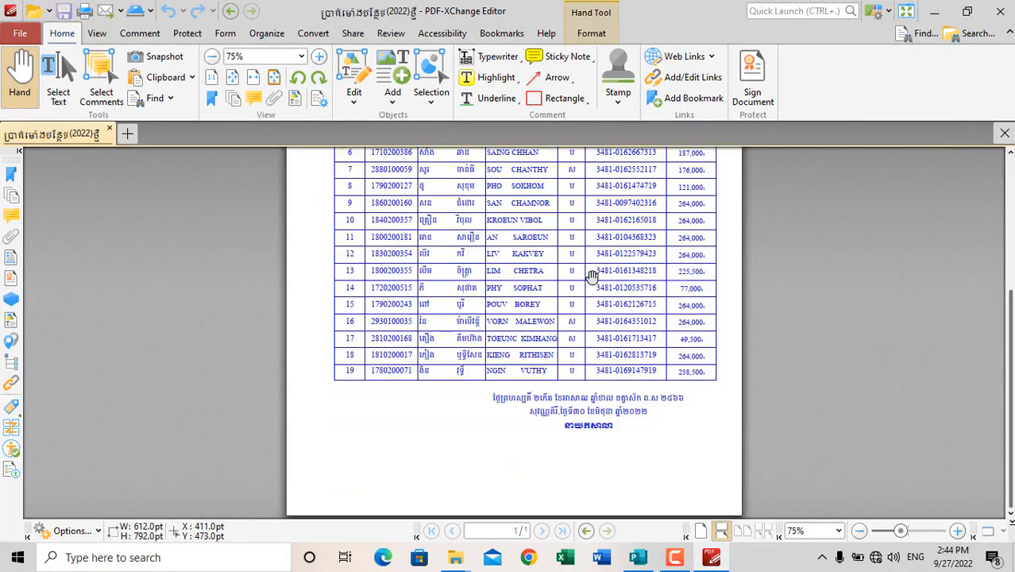
pyautogui.scroll(4, 592, 275)
pyautogui.keyDown('ctrl'); pyautogui.scroll(3, 591, 275); pyautogui.keyUp('ctrl')
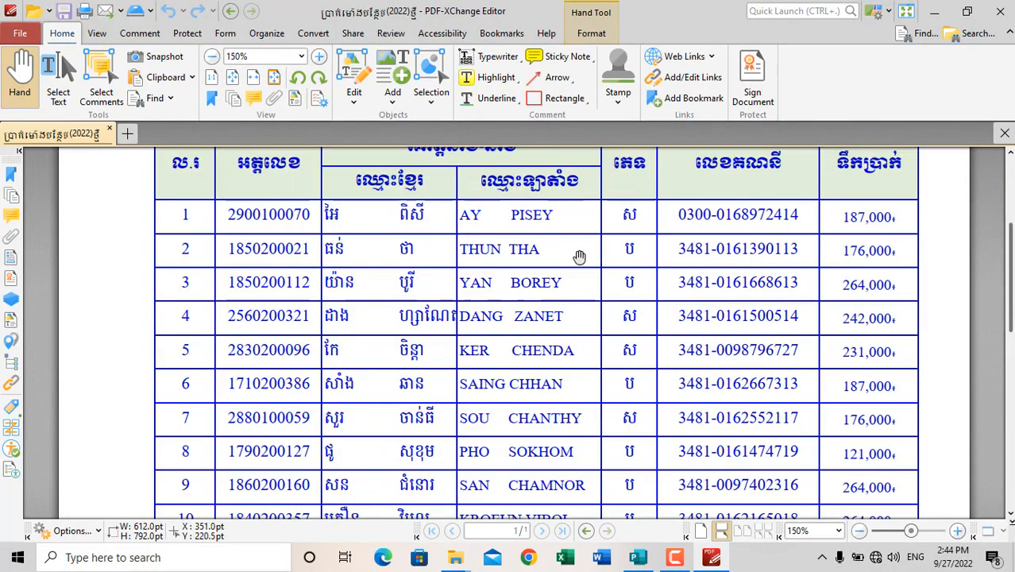
pyautogui.keyDown('ctrl'); pyautogui.scroll(-1, 580, 255); pyautogui.keyUp('ctrl')
pyautogui.scroll(2, 574, 250)
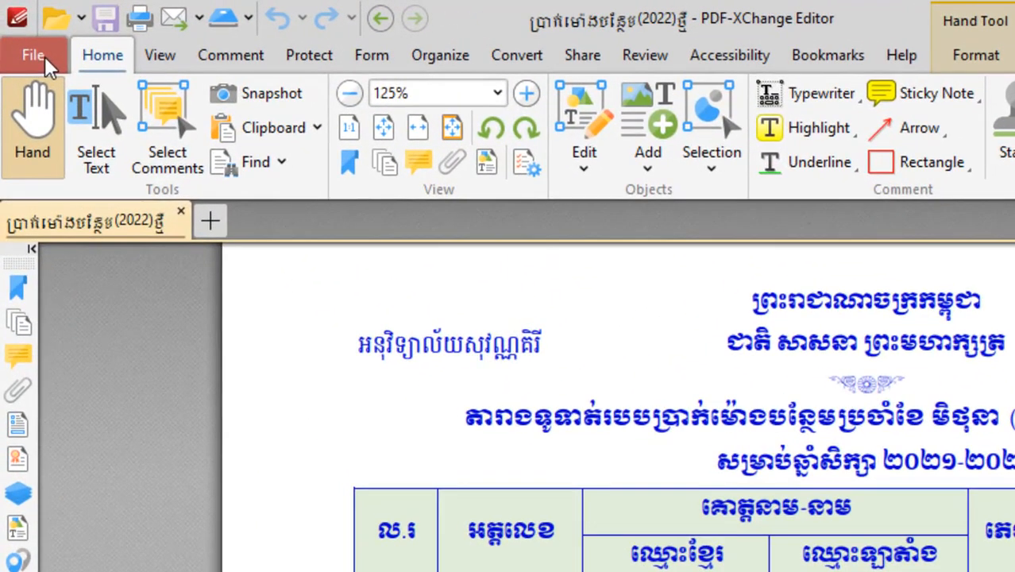
# Open the settings for exporting the PDF to images.
pyautogui.click(33, 56)
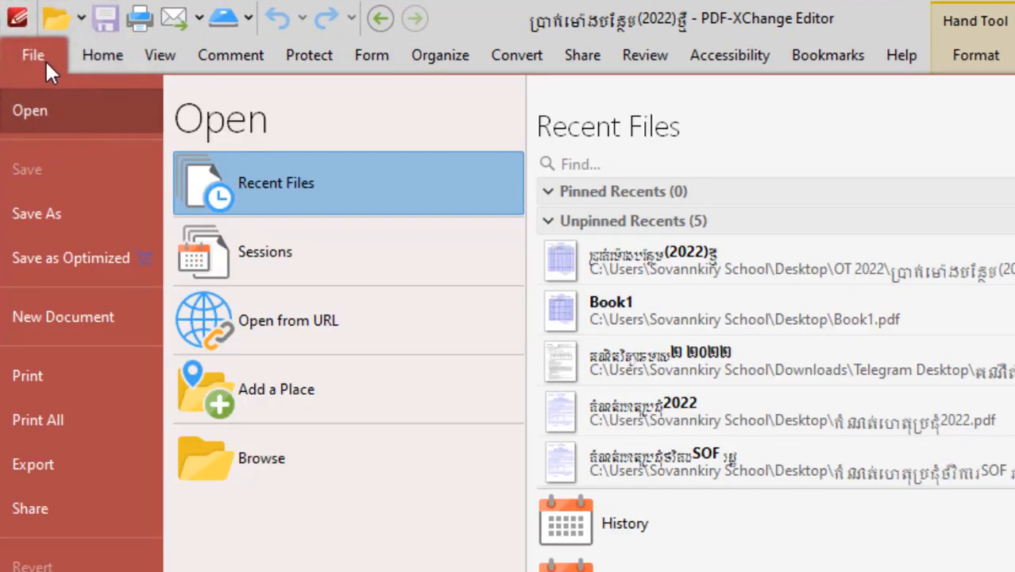
pyautogui.click(73, 465)
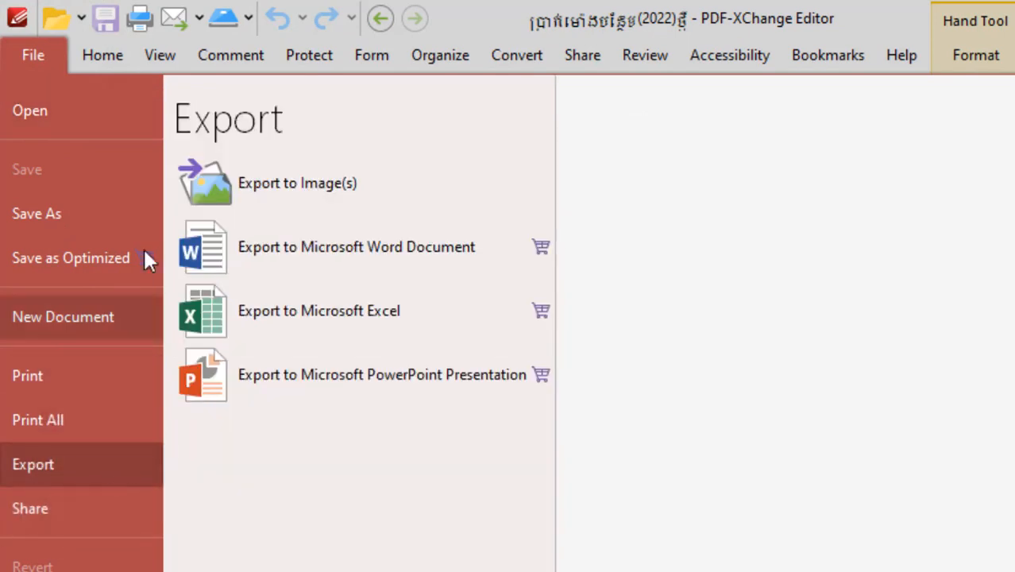
pyautogui.click(319, 187)
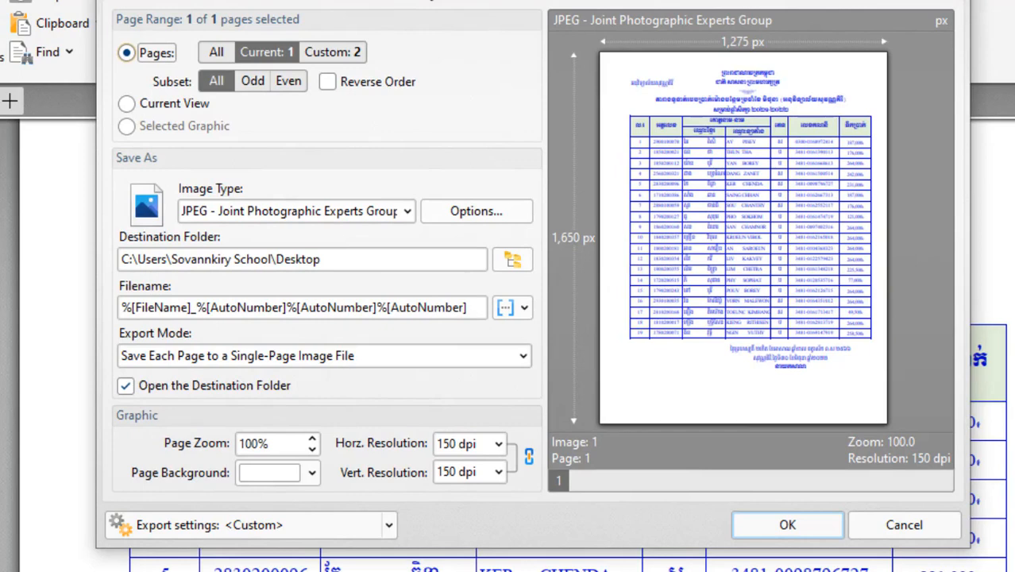
# Try the All and Current View ranges for the image export, and return the range to the current page.
pyautogui.click(265, 54)
pyautogui.click(223, 51)
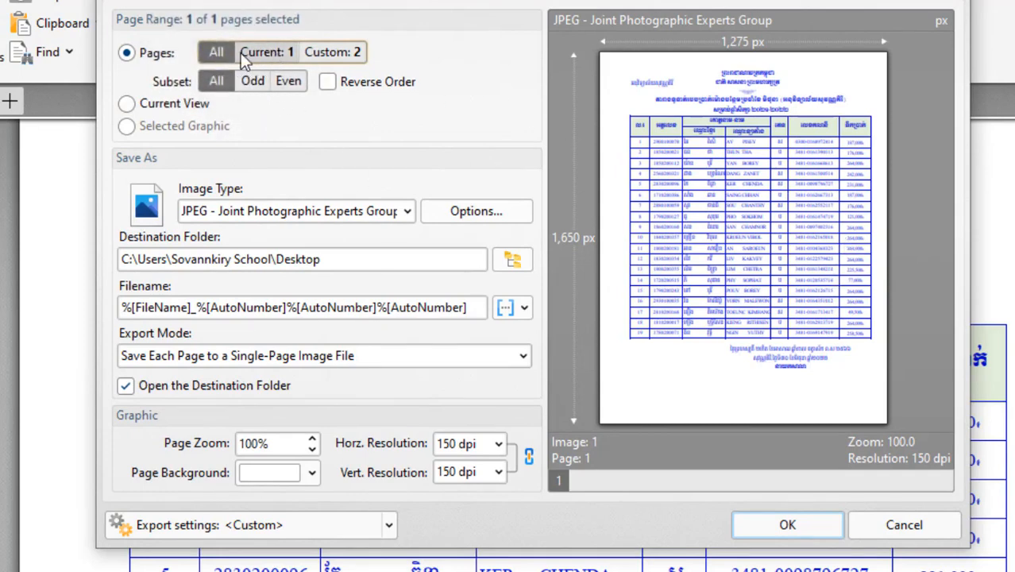
pyautogui.click(265, 52)
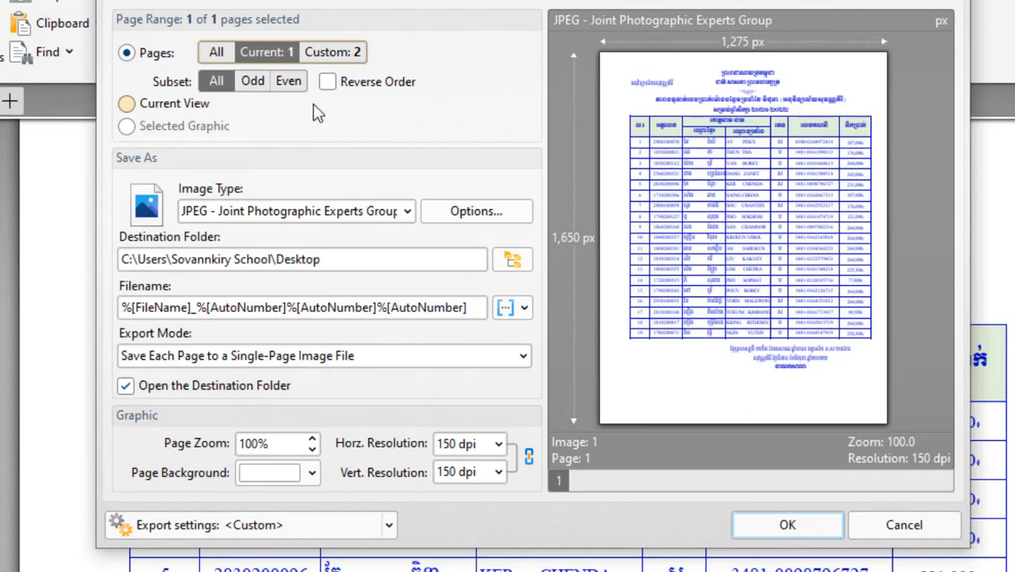
pyautogui.click(128, 104)
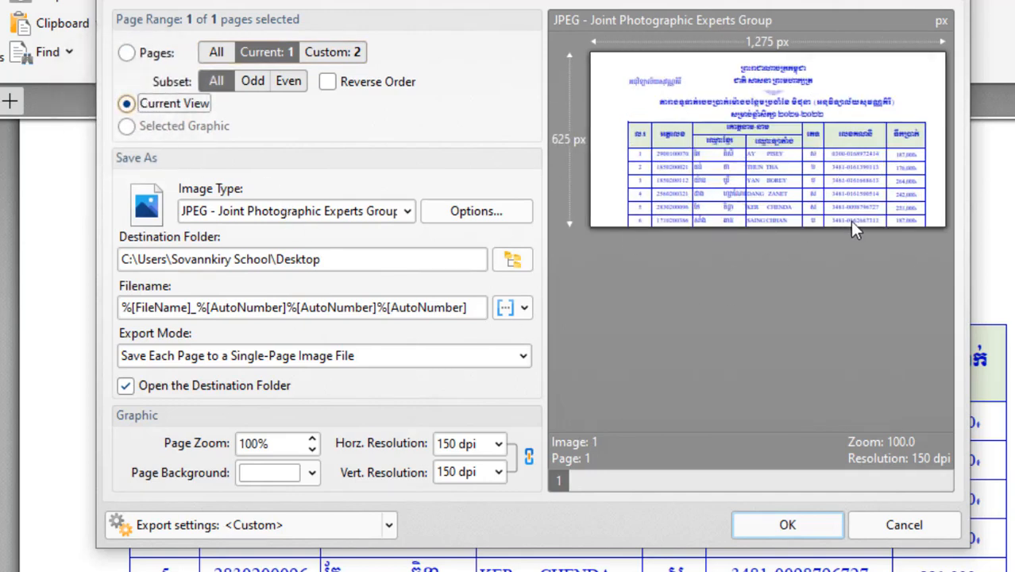
pyautogui.click(126, 52)
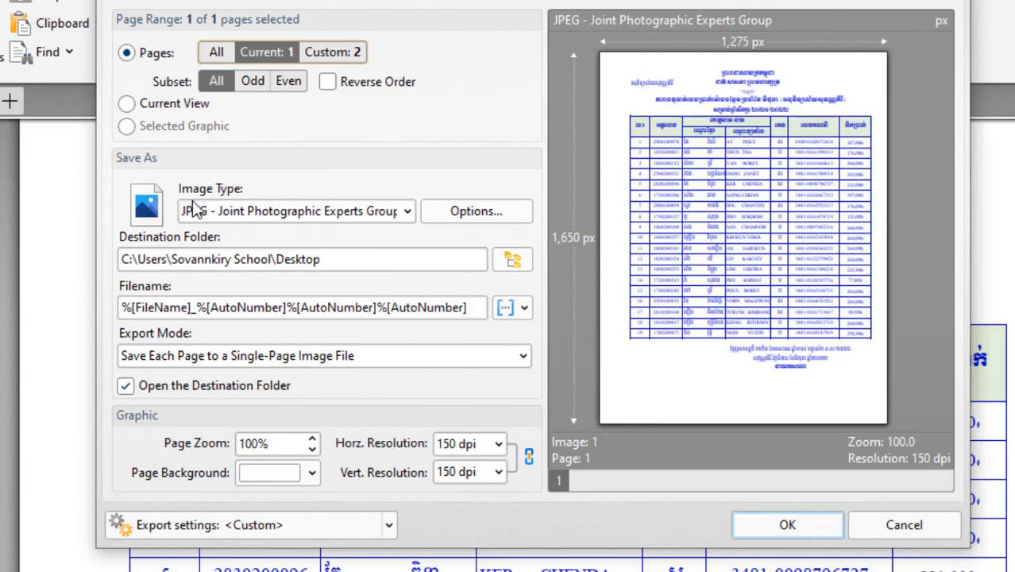
# Choose JPEG - Joint Photographic Experts Group as the image type, and review its saving options and the filename macros.
pyautogui.click(406, 210)
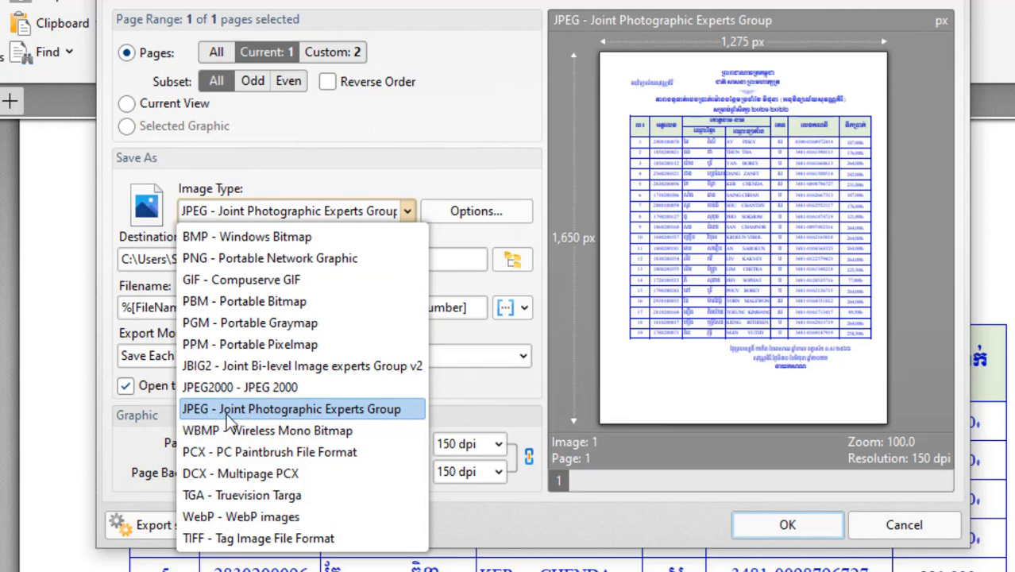
pyautogui.click(357, 409)
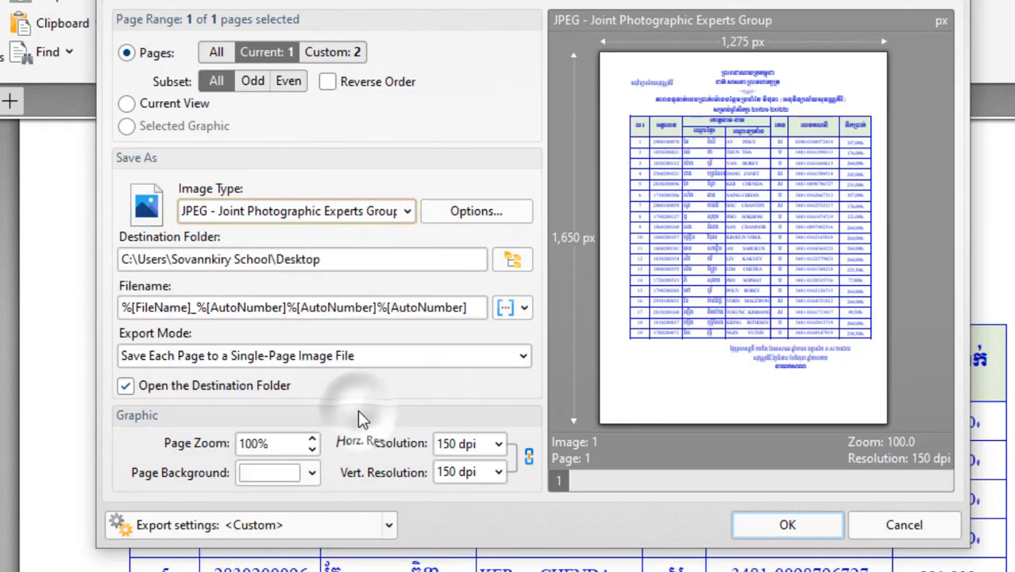
pyautogui.click(465, 210)
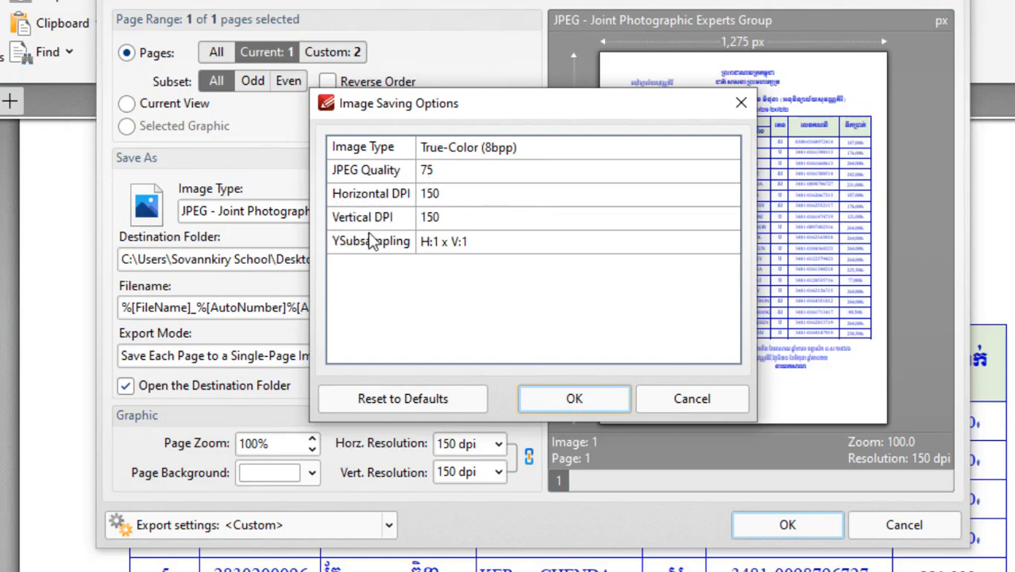
pyautogui.click(671, 401)
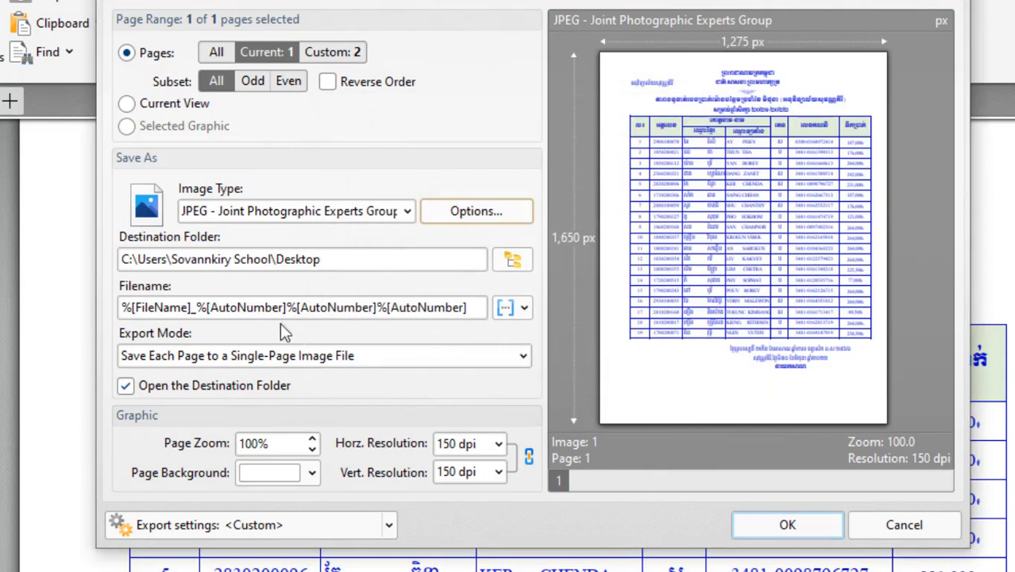
pyautogui.click(528, 312)
pyautogui.click(802, 223)
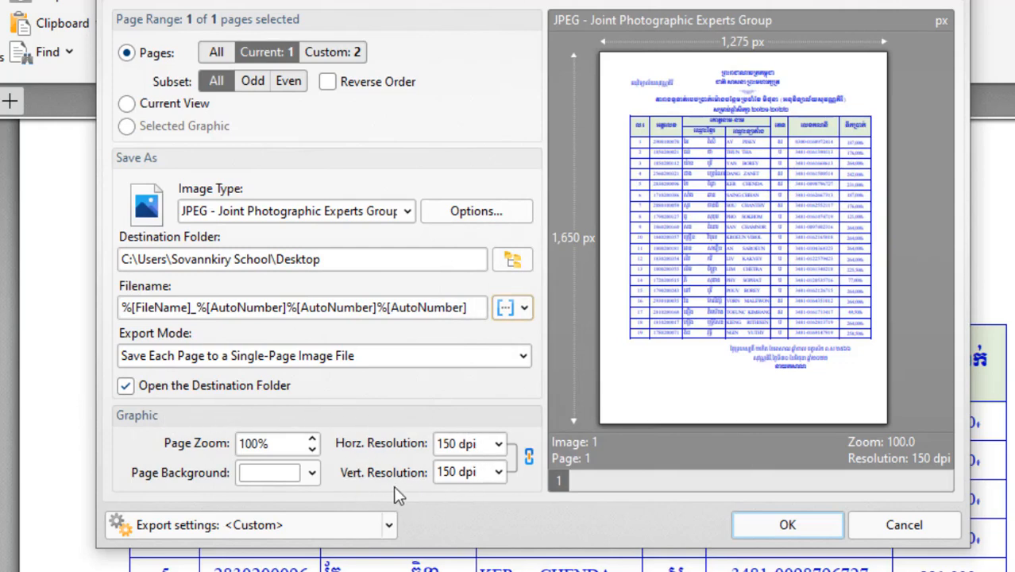
# Set the horizontal and vertical resolution to 300 dpi and export the page as a JPEG to the Desktop.
pyautogui.click(498, 445)
pyautogui.click(474, 548)
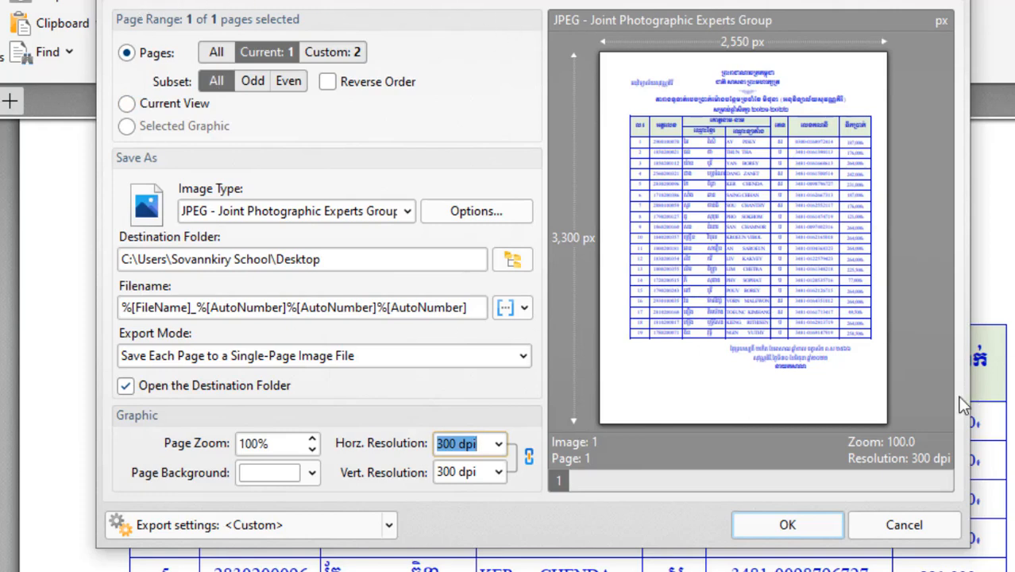
pyautogui.click(789, 520)
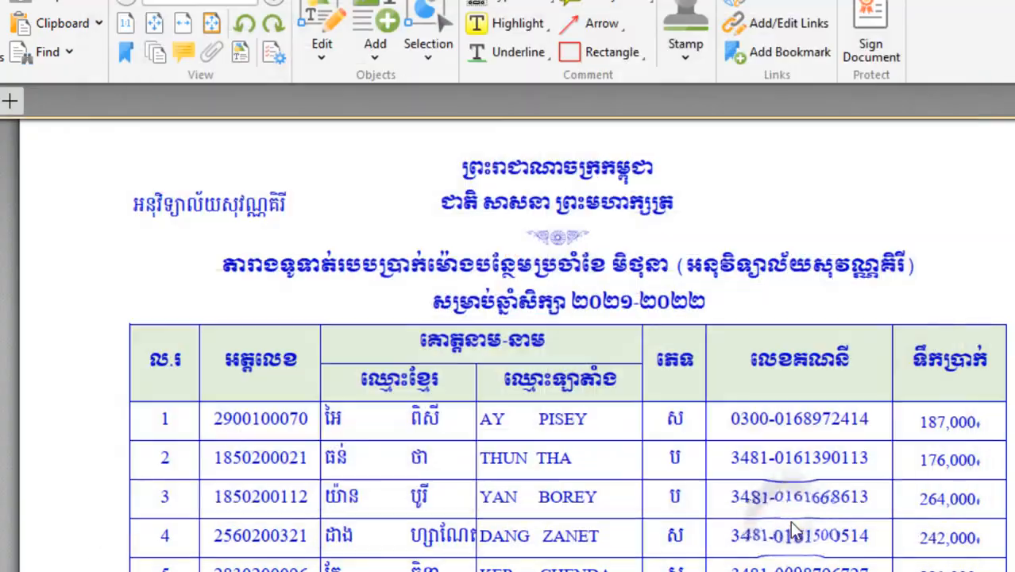
# Locate the exported JPG in the Desktop folder, and close the PDF editor and the open folder windows.
pyautogui.scroll(2, 746, 522)
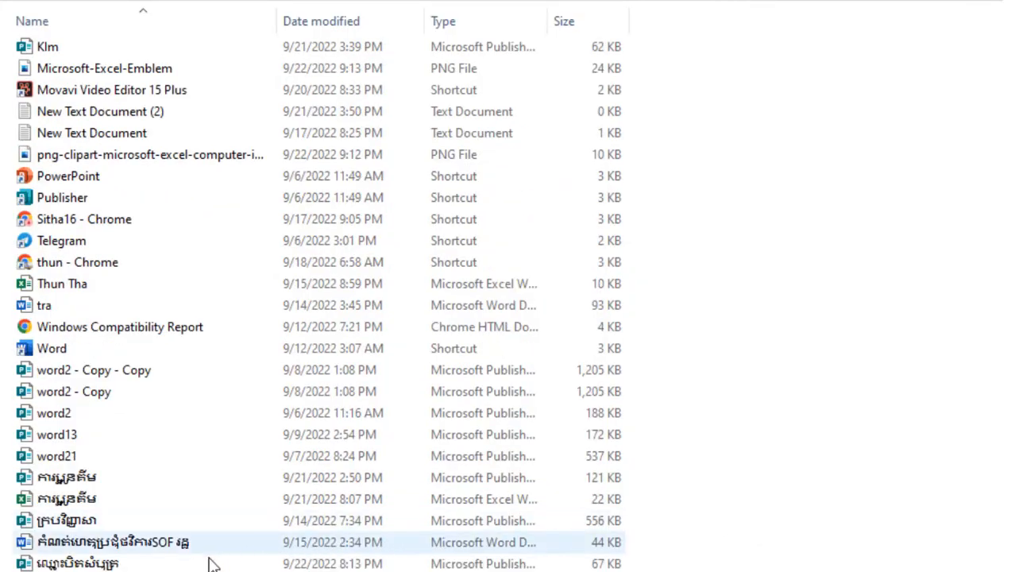
pyautogui.click(242, 515)
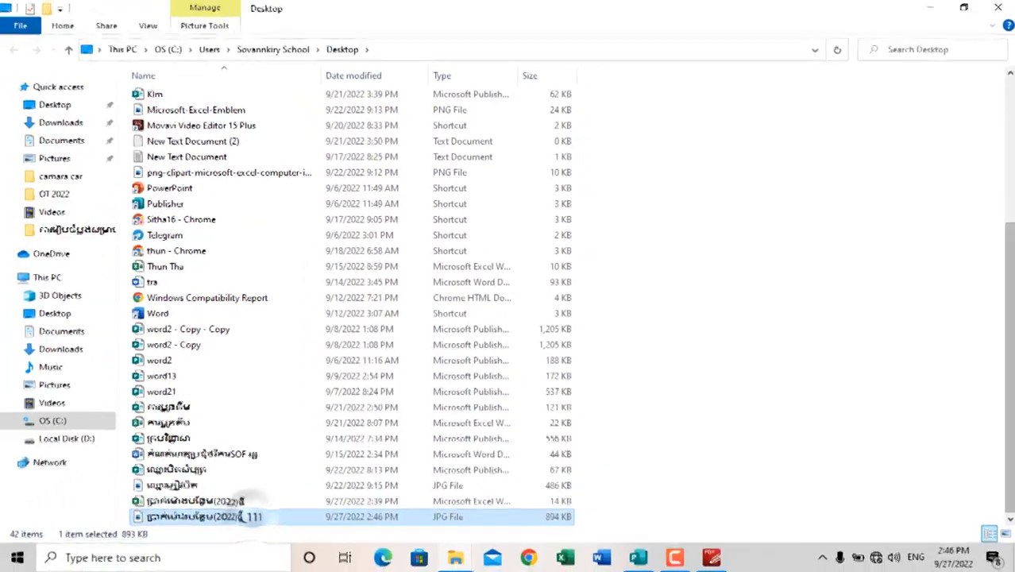
pyautogui.click(997, 8)
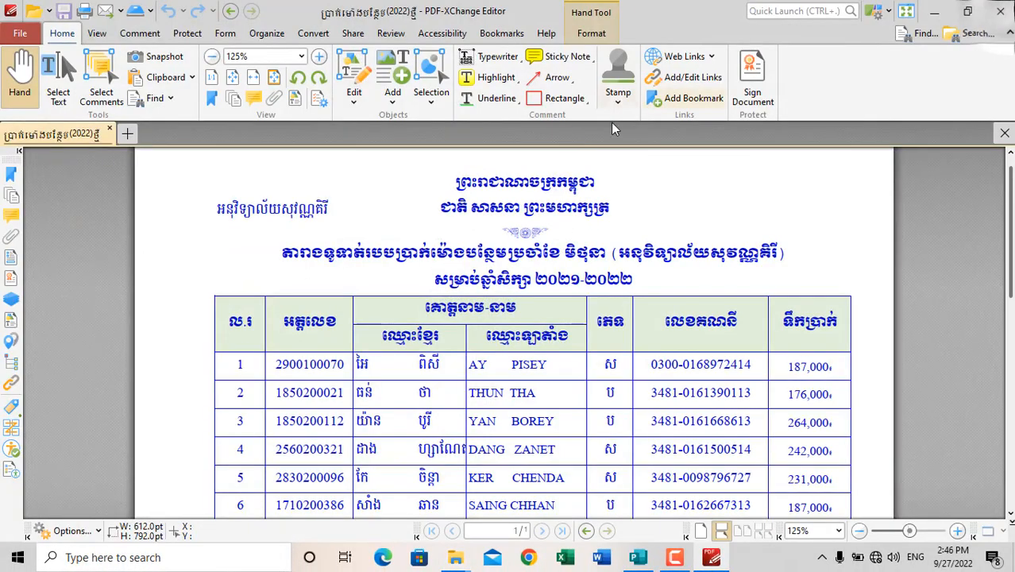
pyautogui.click(997, 8)
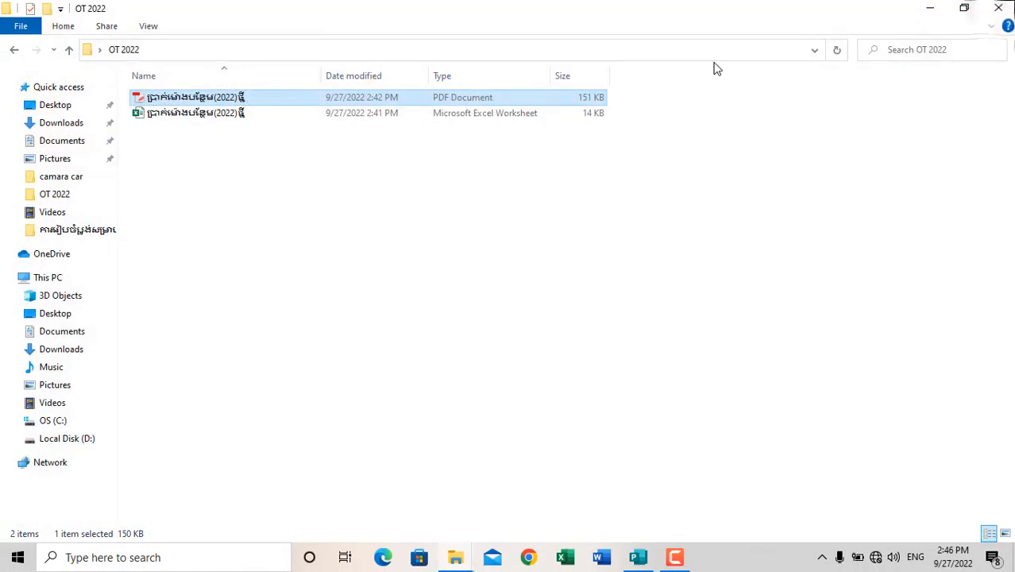
pyautogui.click(14, 50)
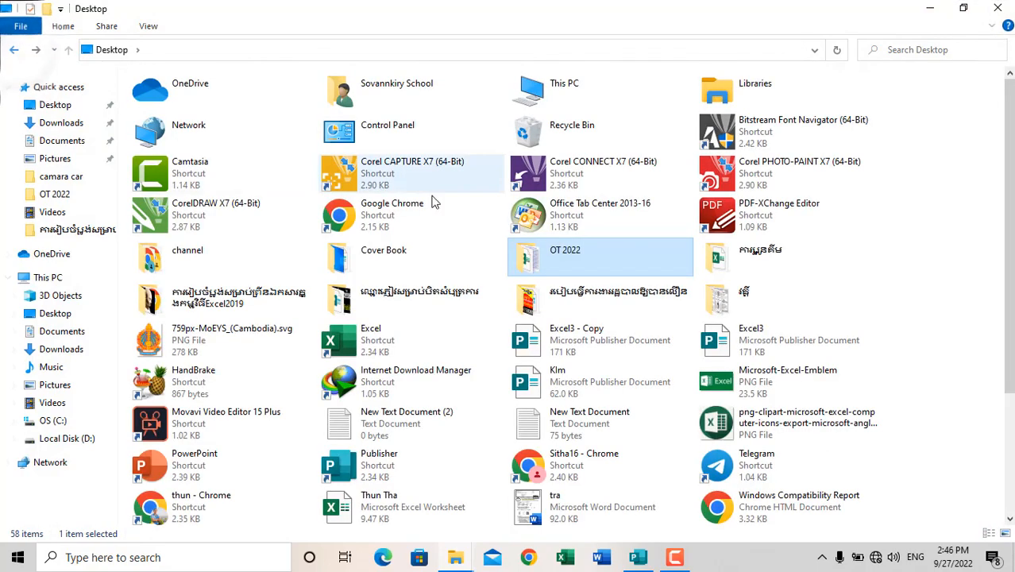
pyautogui.click(997, 8)
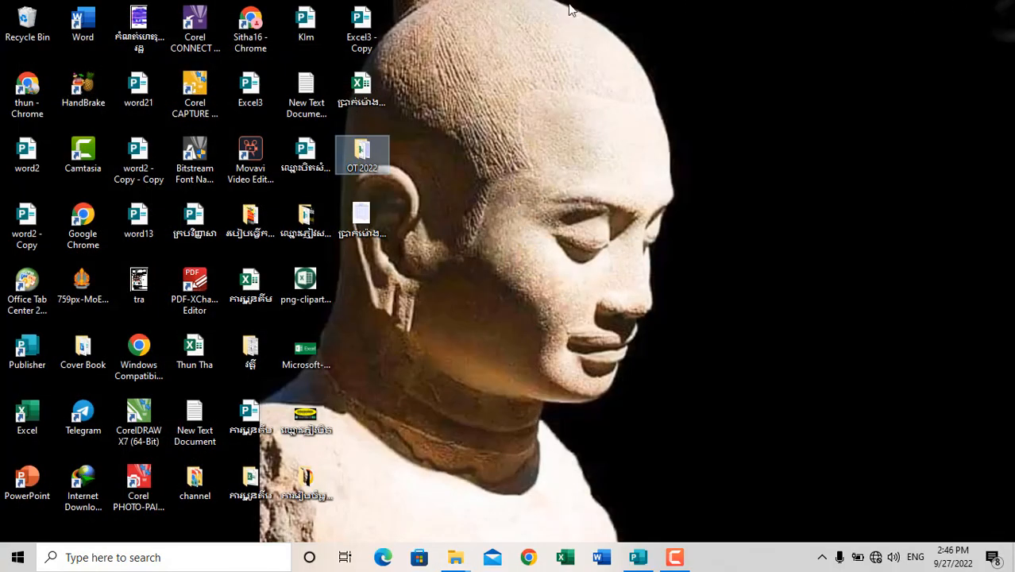
# Move the exported JPG from the Desktop into the OT 2022 folder and open that folder.
pyautogui.click(361, 227)
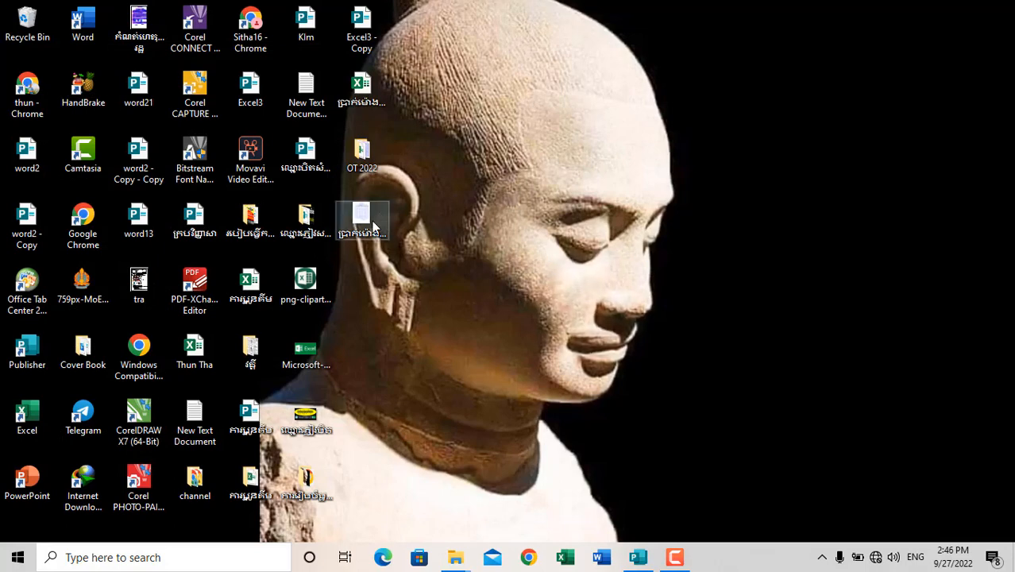
pyautogui.moveTo(361, 246); pyautogui.dragTo(365, 157)
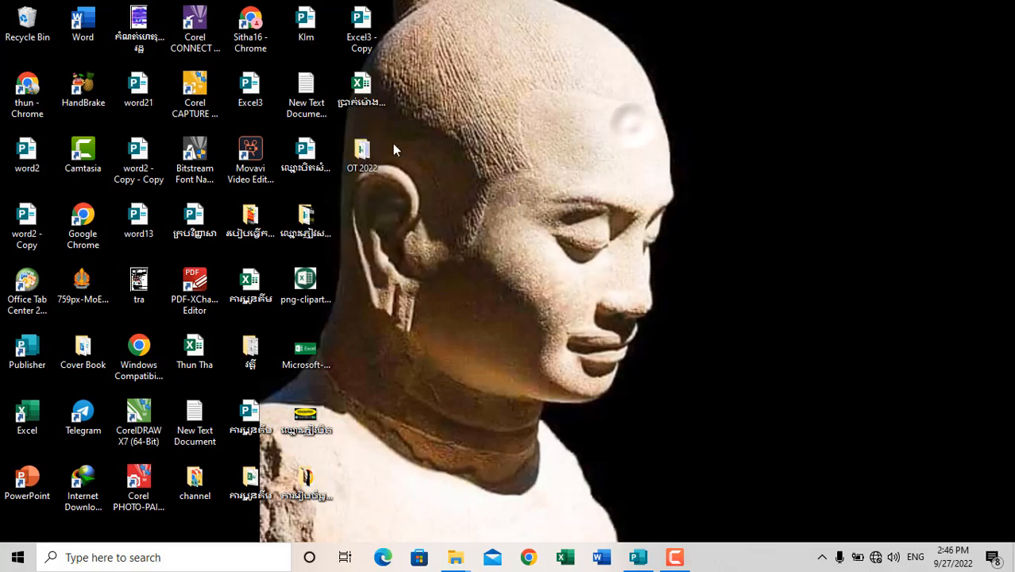
pyautogui.doubleClick(362, 151)
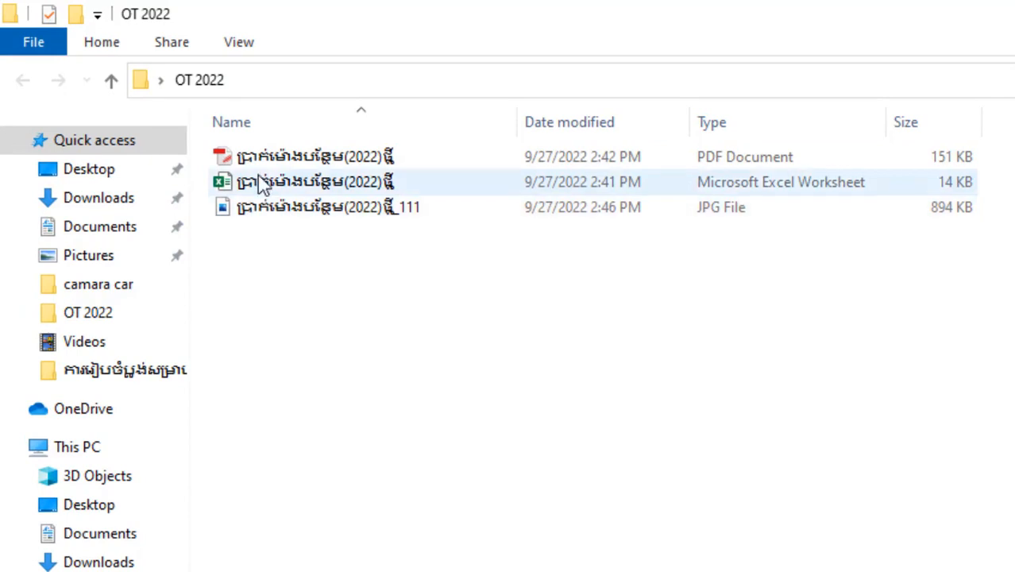
# View the exported JPG in the photo viewer, inspect the table from heading to signature, and close it.
pyautogui.doubleClick(308, 214)
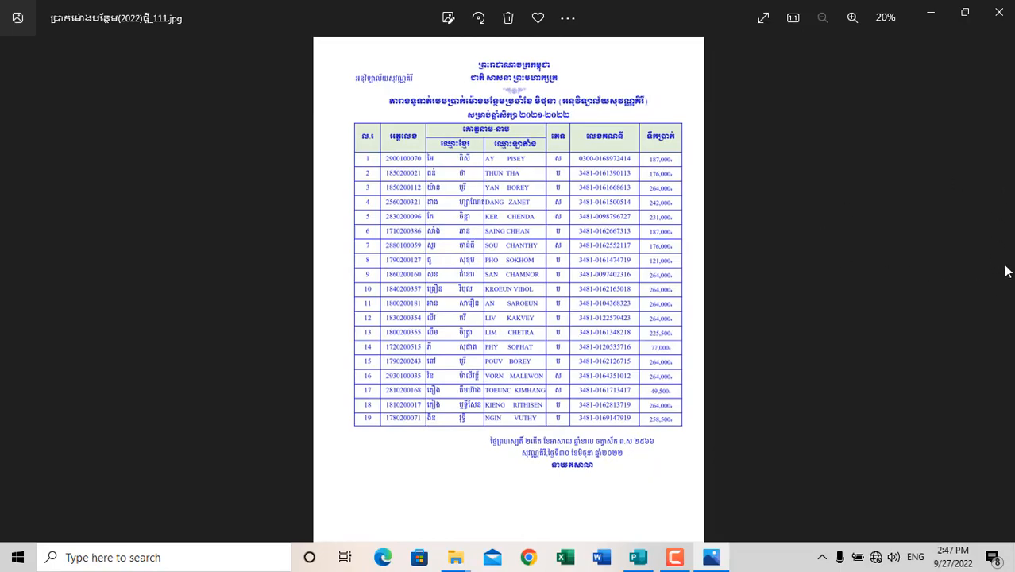
pyautogui.scroll(5, 553, 244)
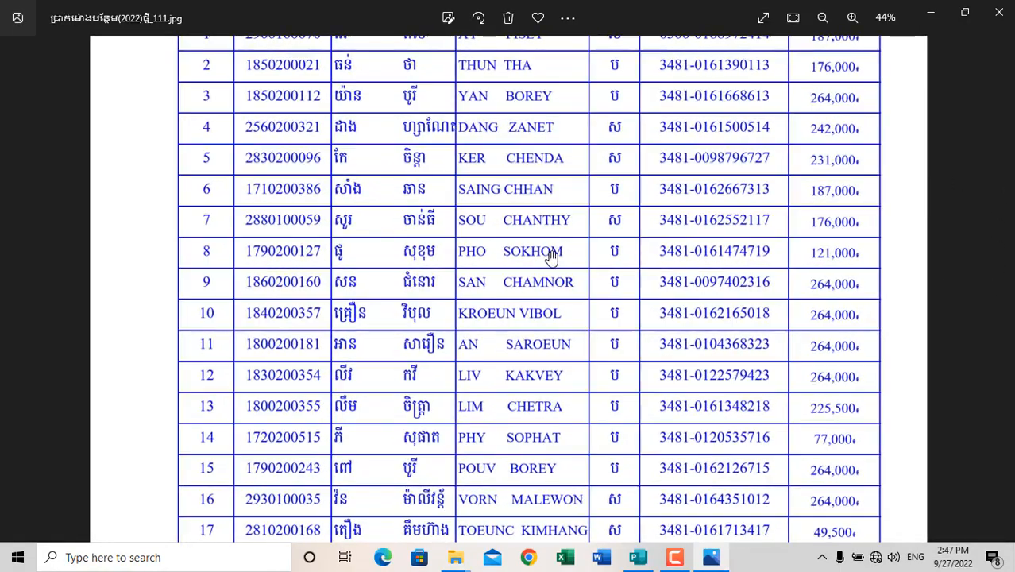
pyautogui.scroll(-5, 551, 174)
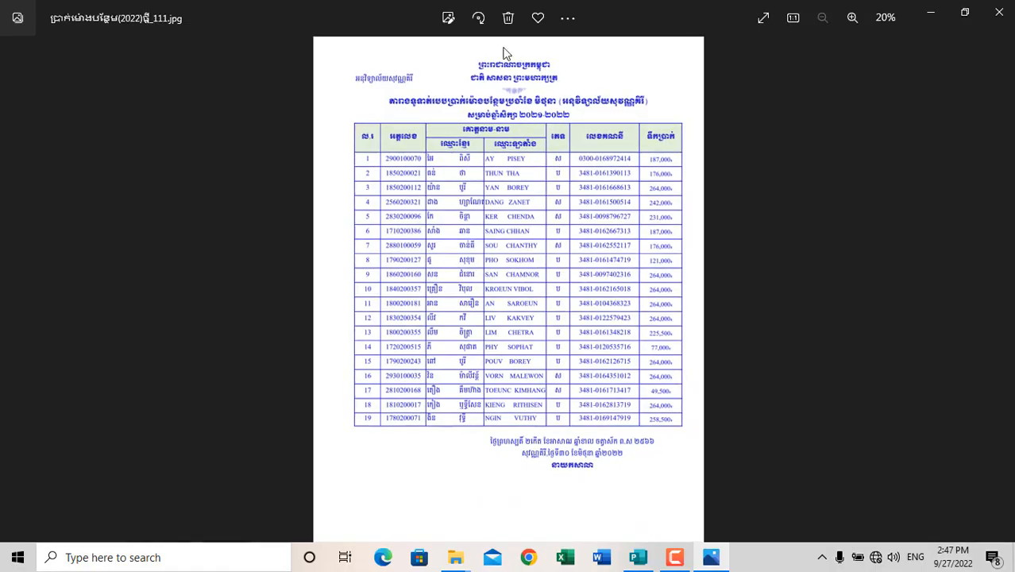
pyautogui.scroll(4, 493, 73)
pyautogui.scroll(5, 494, 73)
pyautogui.scroll(-5, 550, 256)
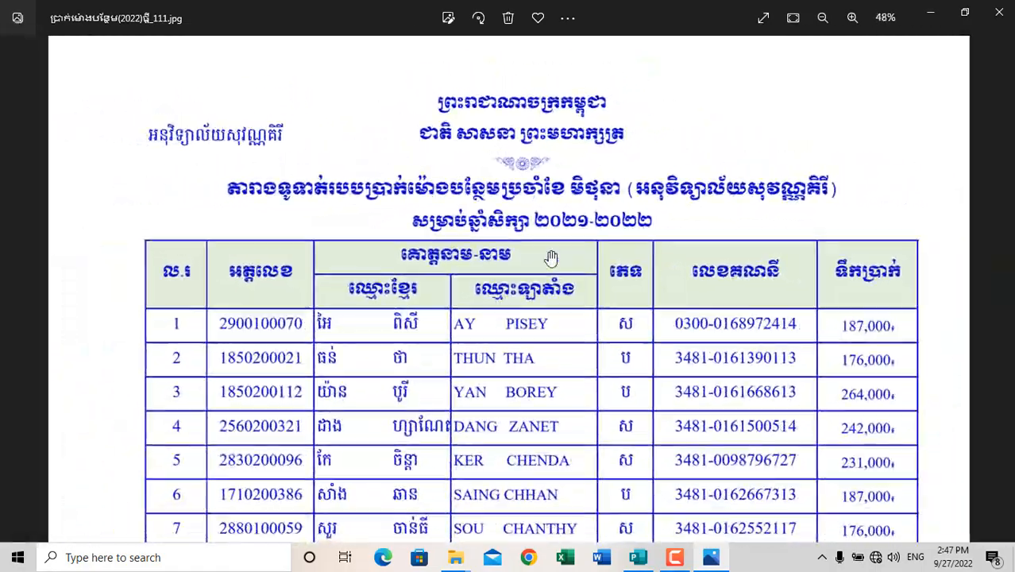
pyautogui.scroll(-3, 570, 508)
pyautogui.scroll(5, 569, 494)
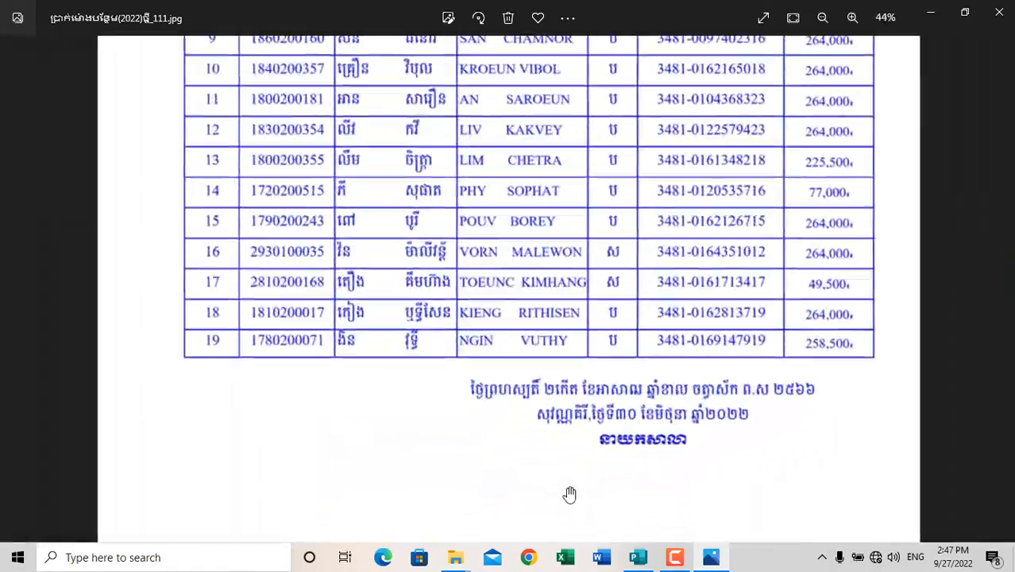
pyautogui.scroll(-4, 572, 370)
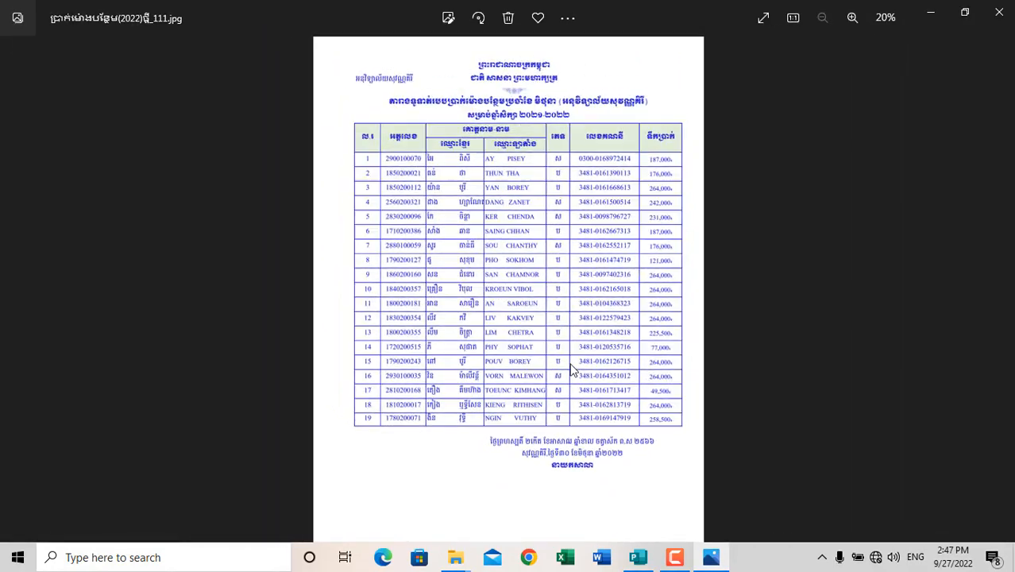
pyautogui.scroll(1, 532, 147)
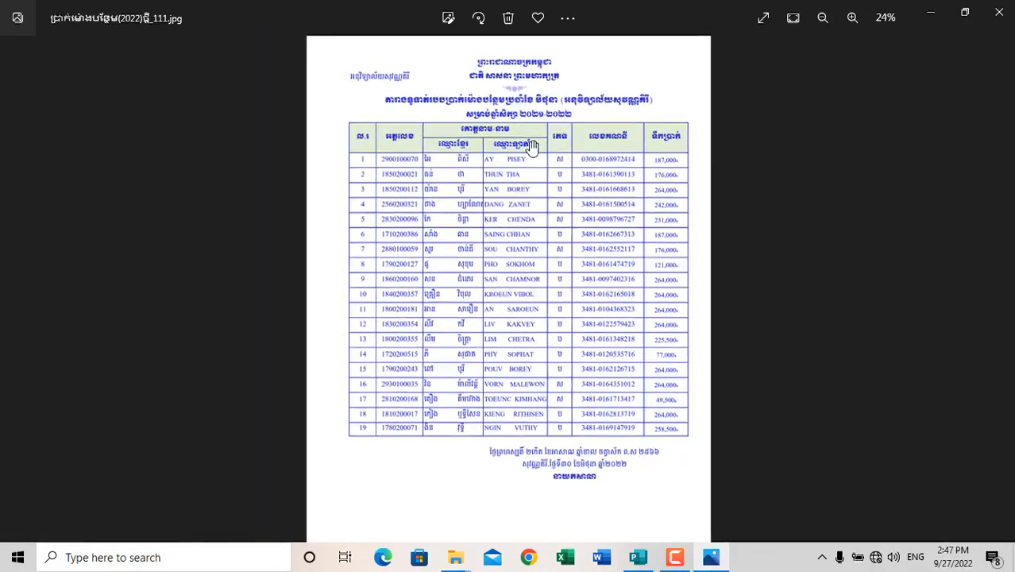
pyautogui.click(999, 12)
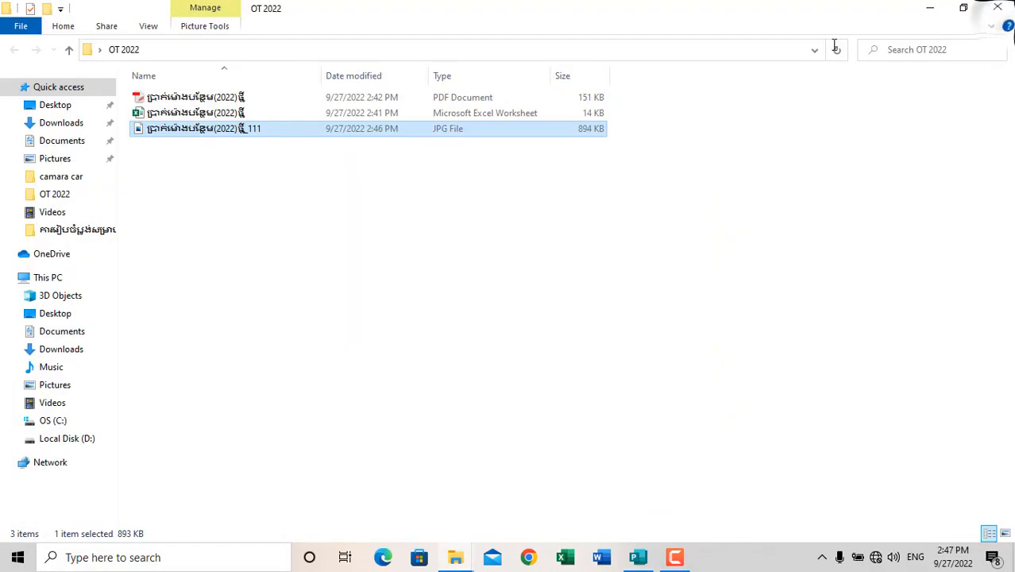
# Open the PDF from the OT 2022 folder, look over the page from heading to signature, and close it.
pyautogui.click(168, 99)
pyautogui.doubleClick(168, 99)
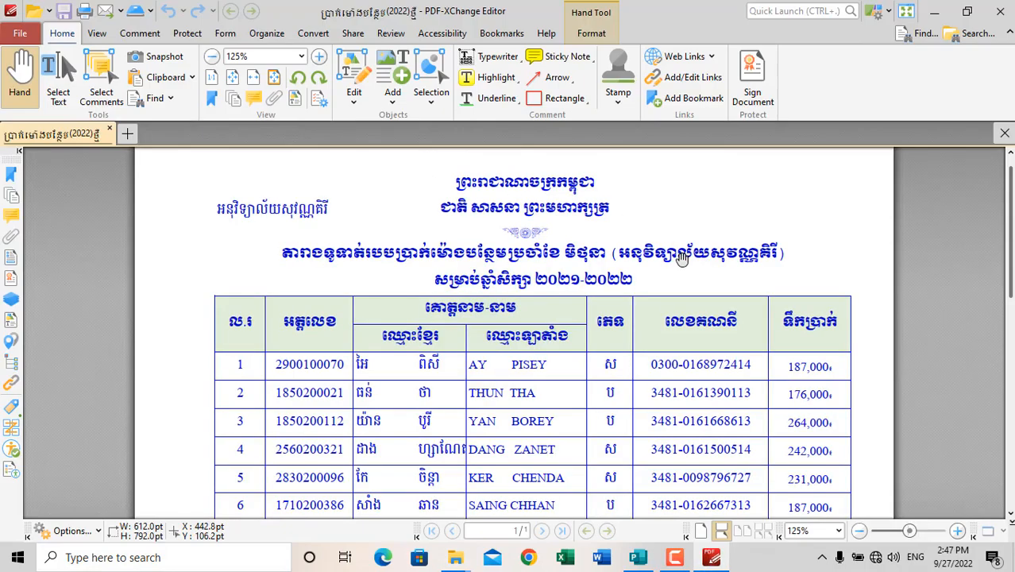
pyautogui.scroll(-2, 543, 259)
pyautogui.scroll(2, 543, 259)
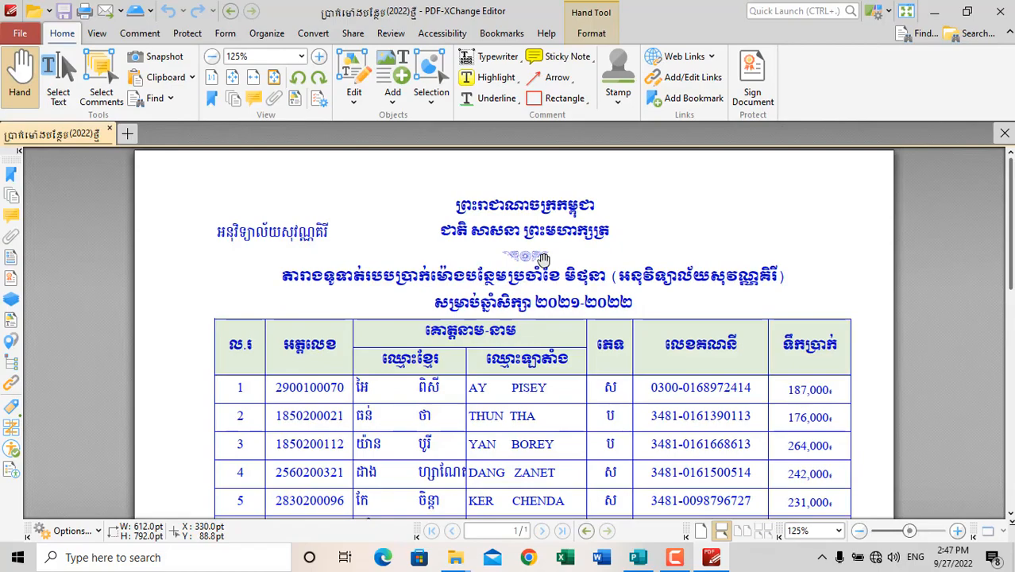
pyautogui.scroll(-8, 543, 259)
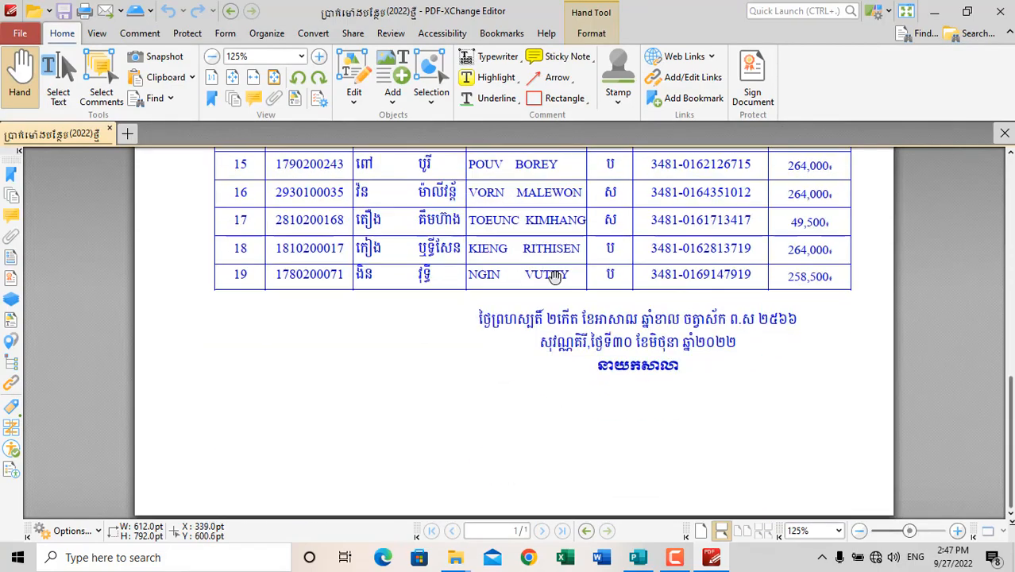
pyautogui.scroll(8, 554, 275)
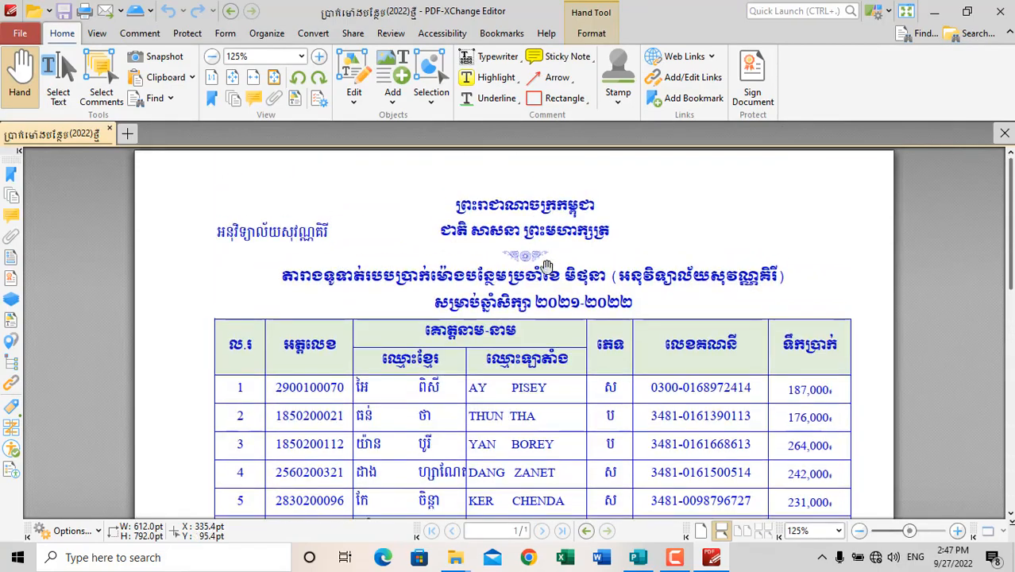
pyautogui.click(994, 16)
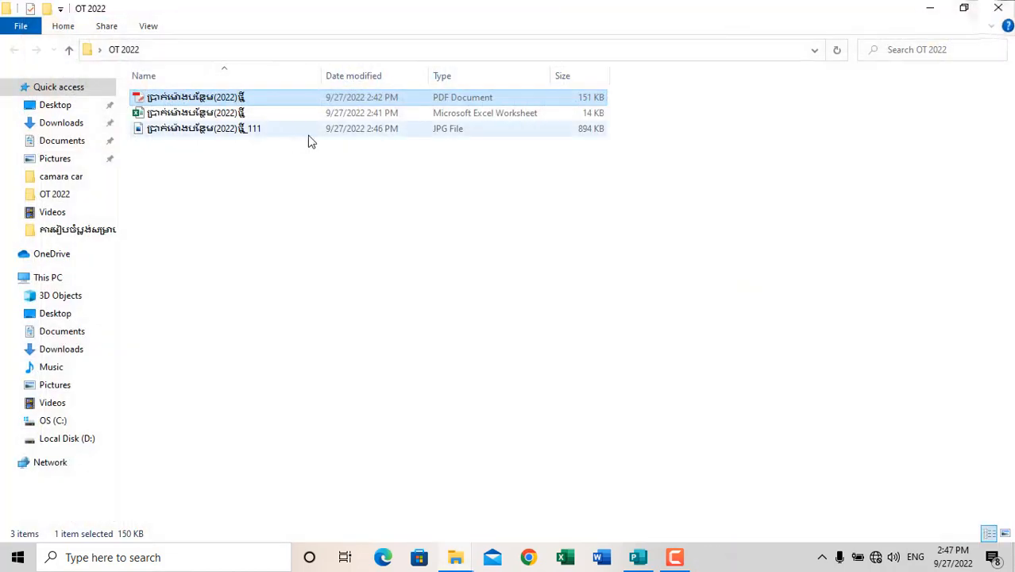
# Open the Excel workbook from the OT 2022 folder, look it over down to the signature, and return to the desktop.
pyautogui.doubleClick(181, 114)
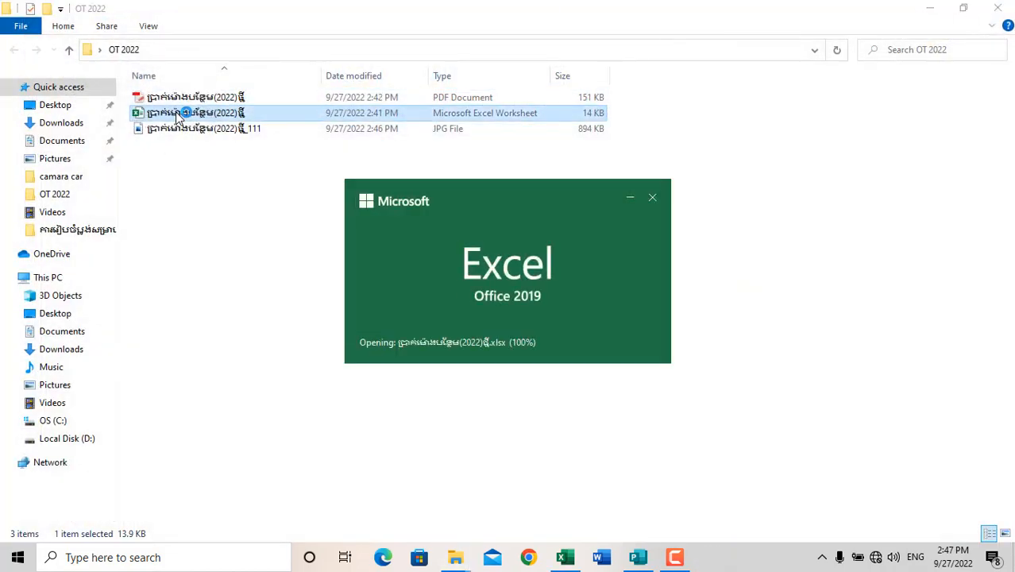
pyautogui.scroll(2, 492, 430)
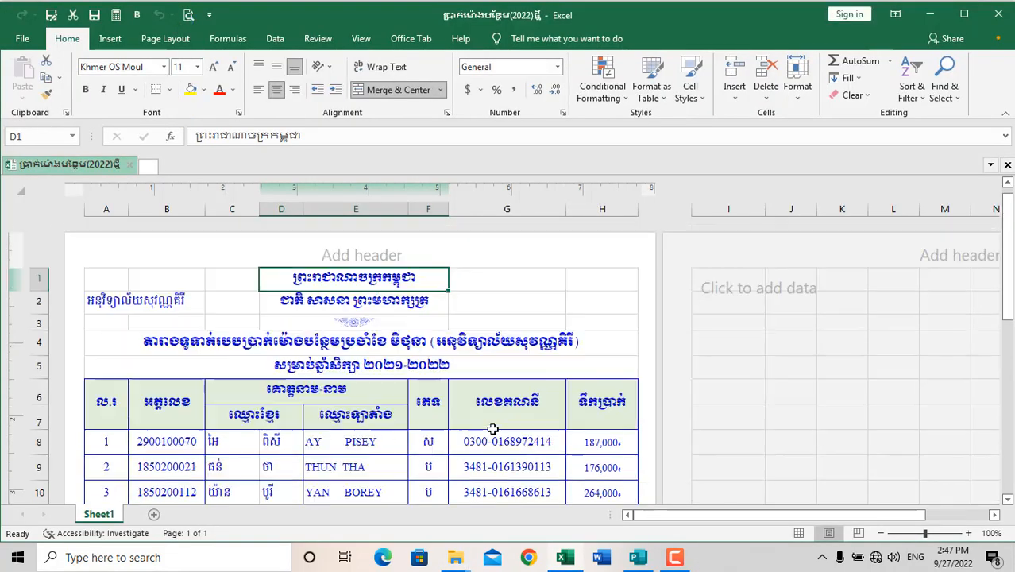
pyautogui.scroll(-9, 492, 429)
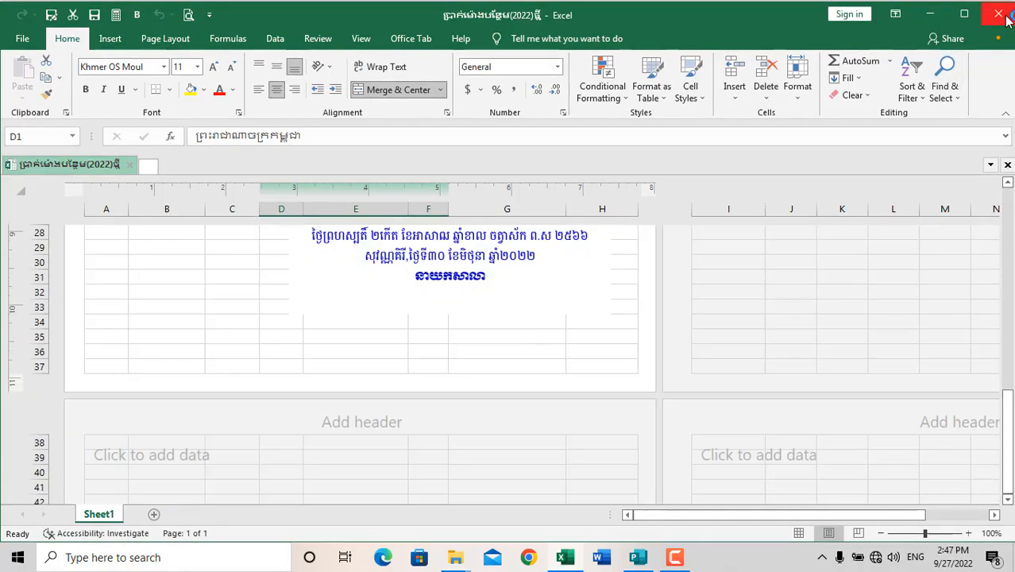
pyautogui.click(998, 14)
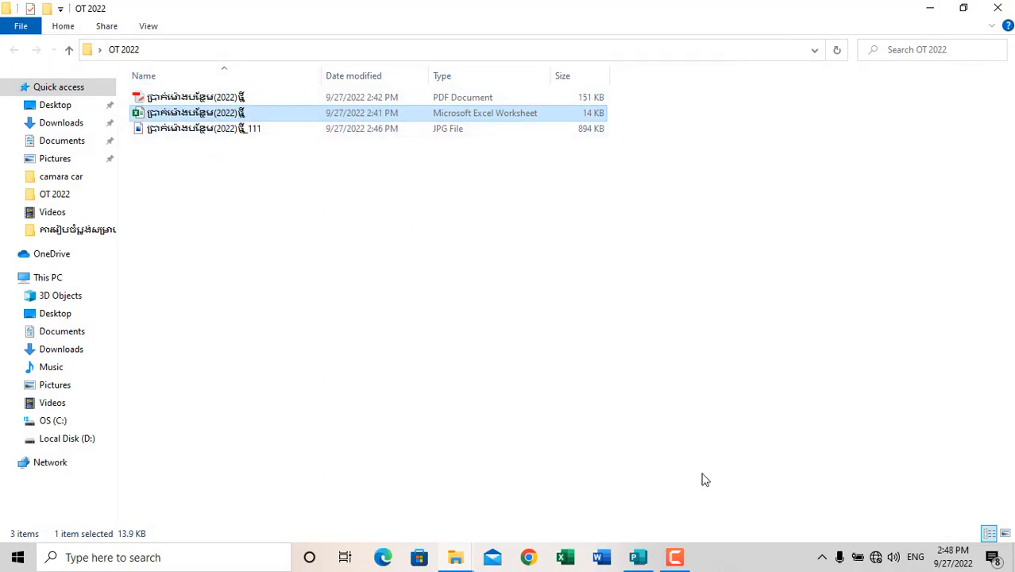
pyautogui.click(941, 12)
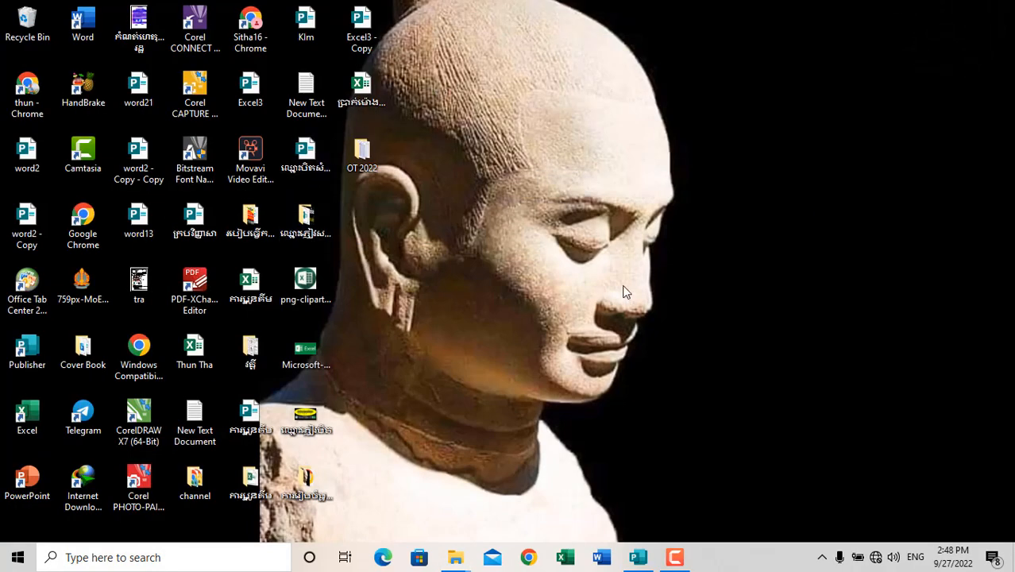
# Turn off automatic arrangement of desktop icons and move the PDF-XChange Editor shortcut to an empty area away from the others.
pyautogui.moveTo(198, 284); pyautogui.dragTo(731, 181)
pyautogui.rightClick(652, 133)
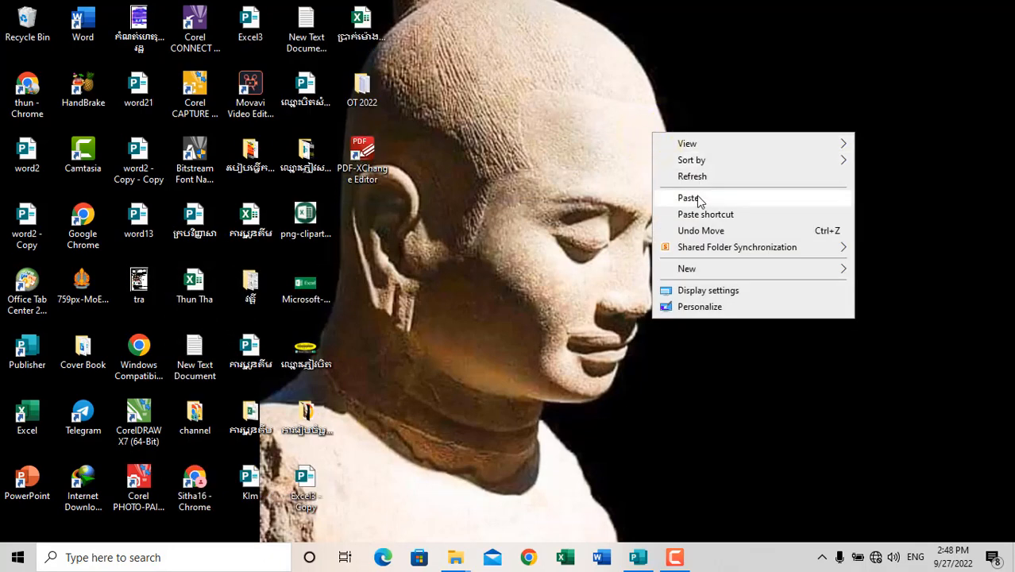
pyautogui.moveTo(698, 144)
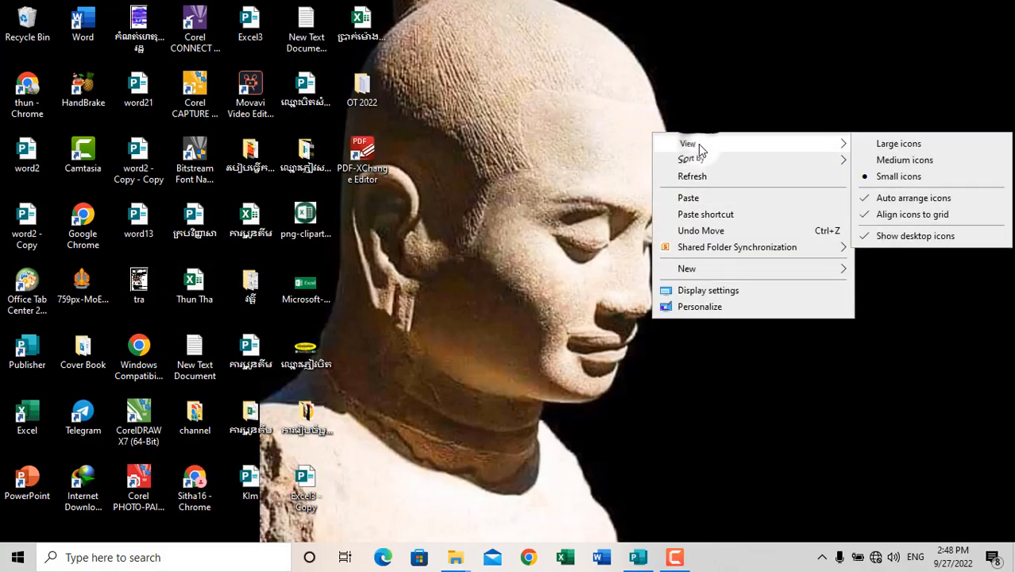
pyautogui.click(897, 198)
pyautogui.moveTo(373, 151); pyautogui.dragTo(881, 84)
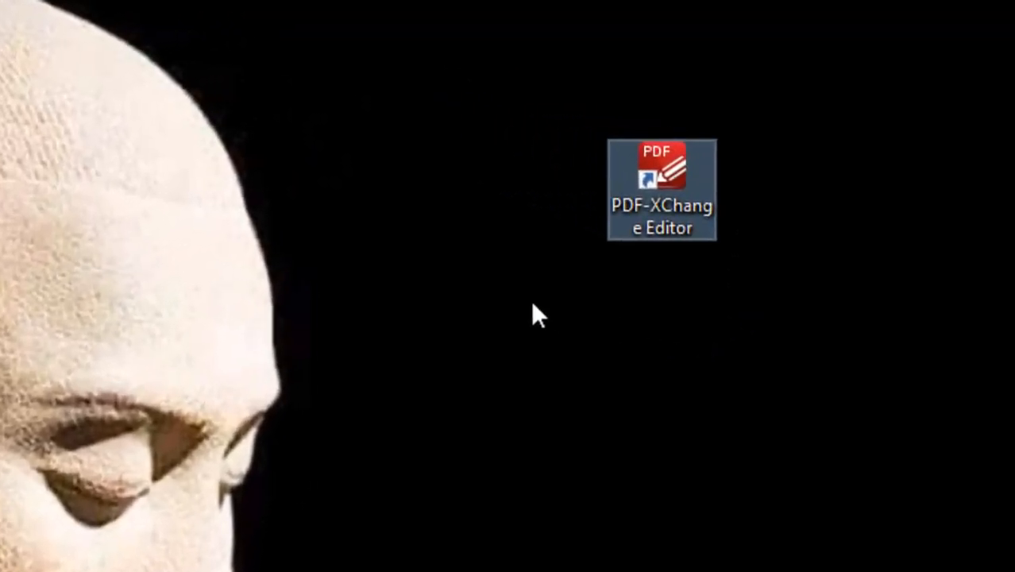